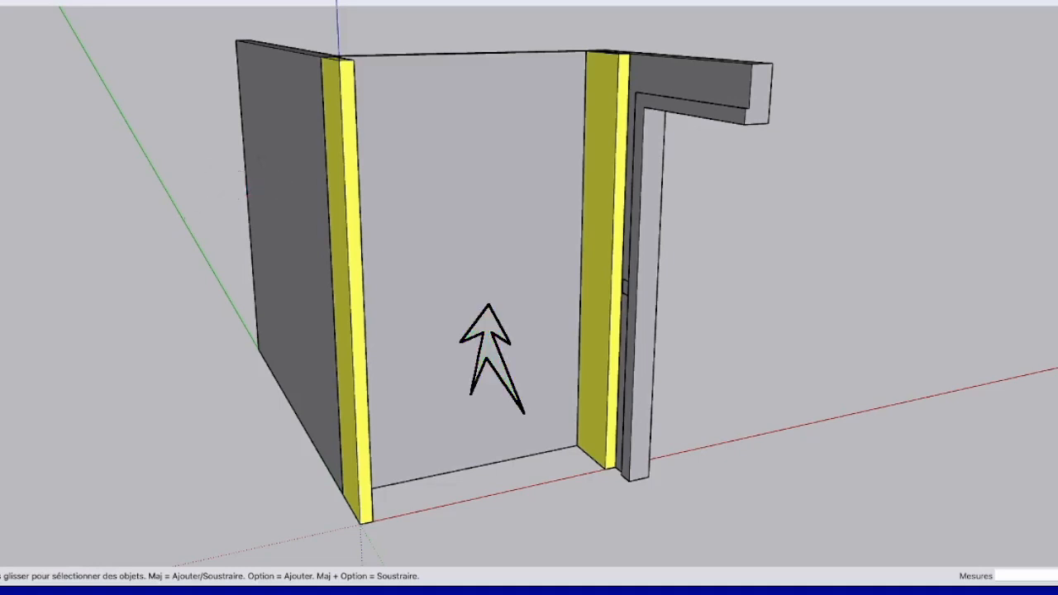
- Draw a 2419 by 1435 mm rectangle between the front inner edges of the two yellow side panels
{"action": "key", "text": "r"}
{"action": "left_click", "coordinate": [373, 521]}
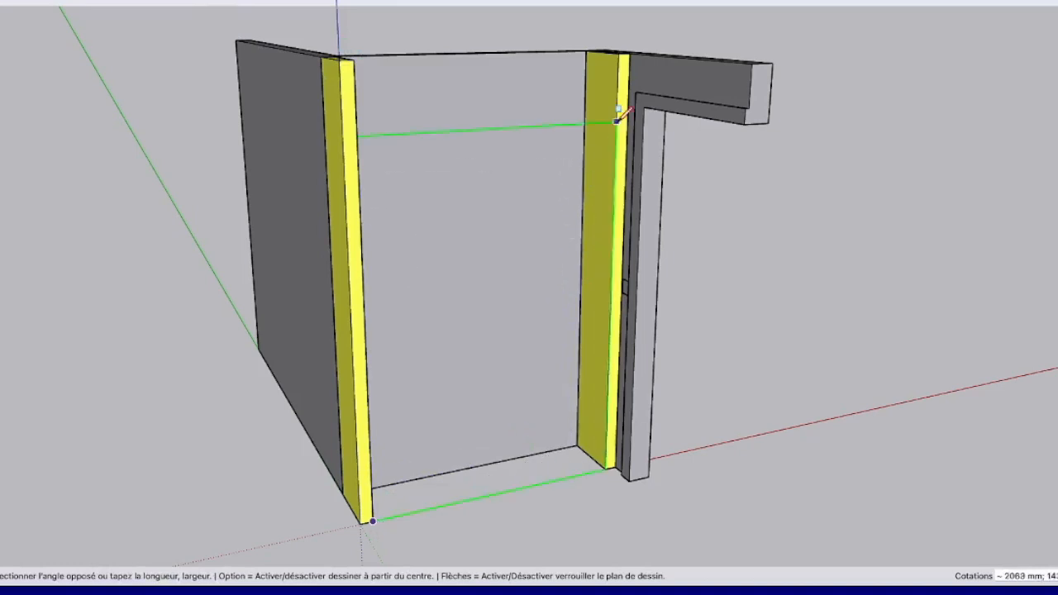
{"action": "left_click", "coordinate": [618, 53]}
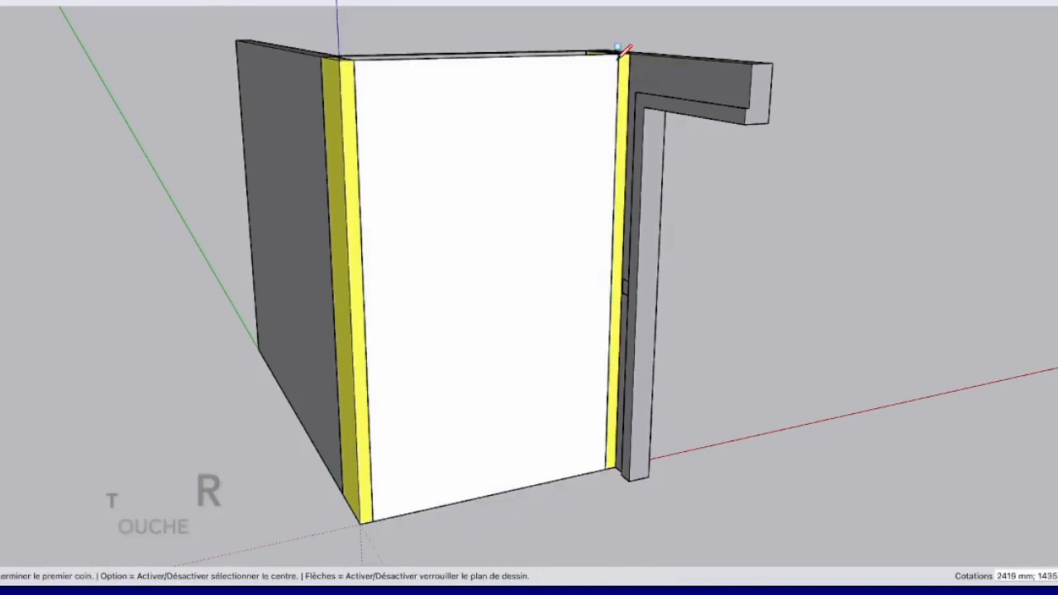
{"action": "key", "text": "space"}
- Place a vertical guide on the new rectangle, just inside and parallel to the left yellow panel's inner edge
{"action": "scroll", "coordinate": [378, 262], "scroll_direction": "up", "scroll_amount": 3}
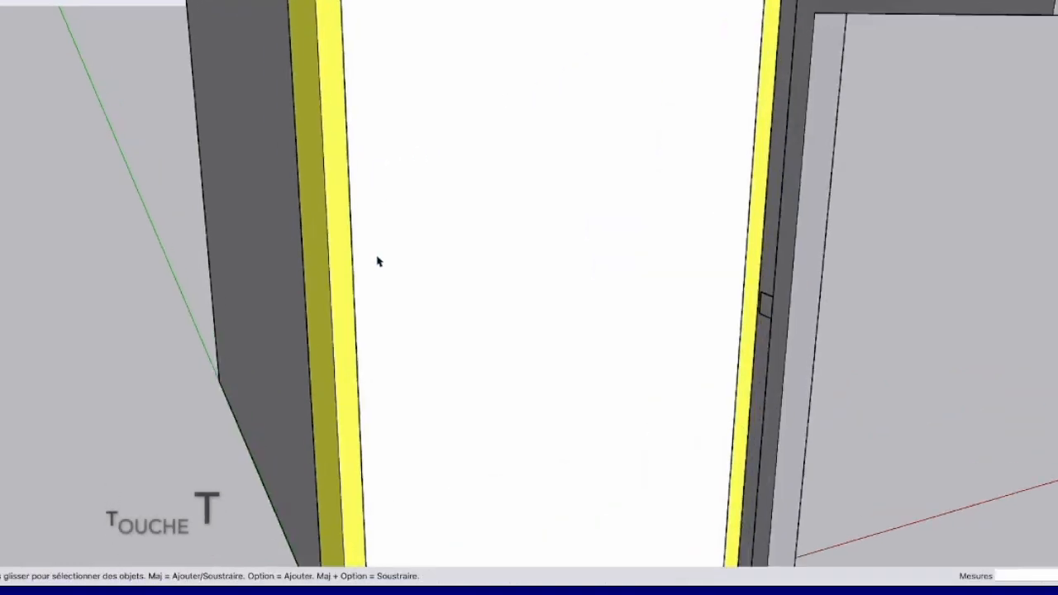
{"action": "scroll", "coordinate": [378, 262], "scroll_direction": "up", "scroll_amount": 1}
{"action": "key", "text": "t"}
{"action": "left_click", "coordinate": [349, 272]}
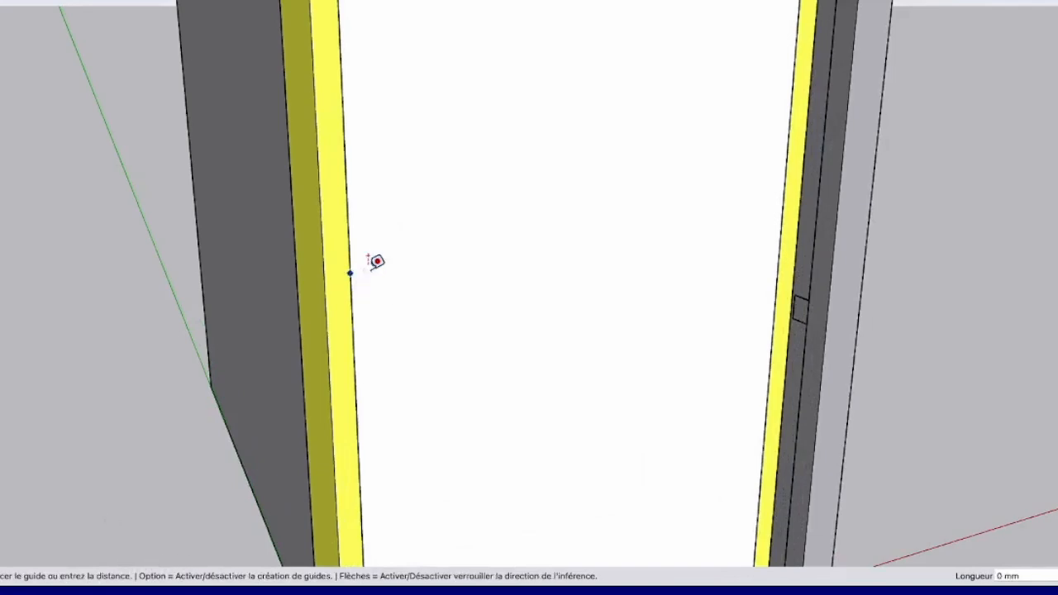
{"action": "left_click", "coordinate": [367, 257]}
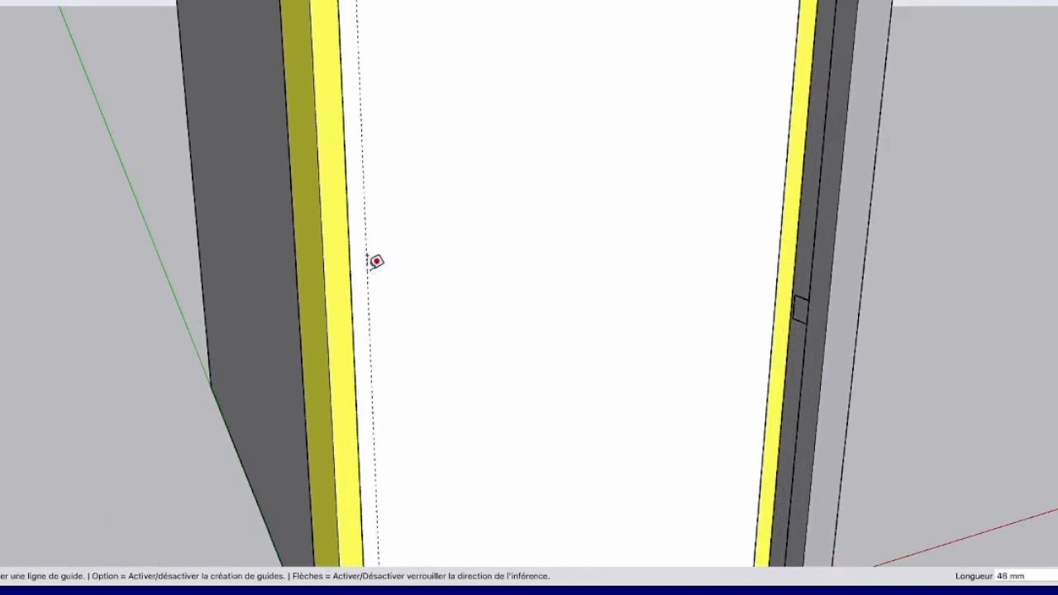
{"action": "key", "text": "space"}
- Scale the rectangle along the red axis about its centre so its left edge lands on the vertical guide
{"action": "left_click", "coordinate": [460, 277]}
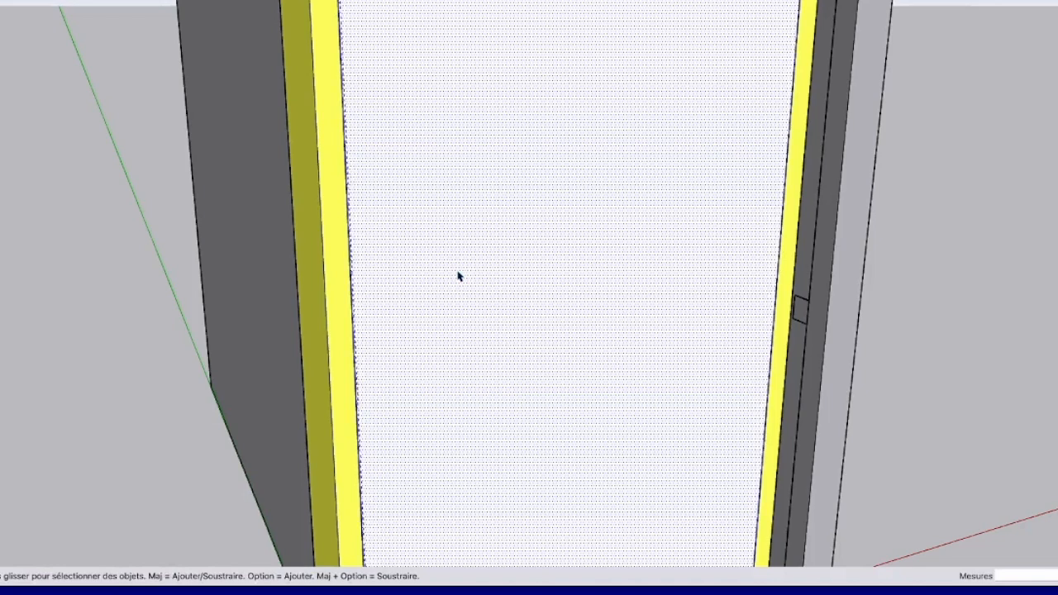
{"action": "key", "text": "s"}
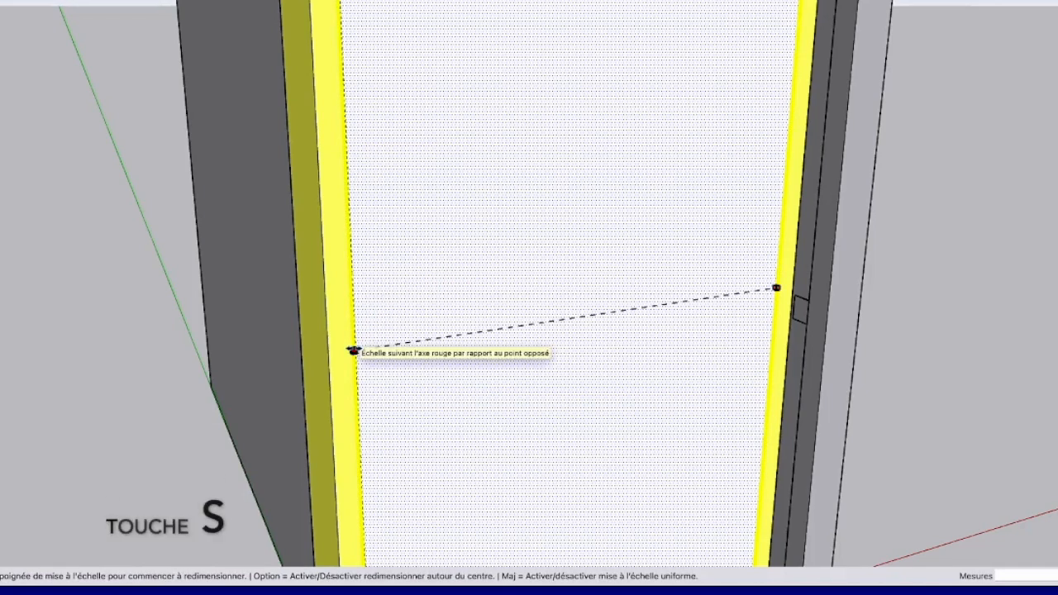
{"action": "left_click", "coordinate": [353, 350]}
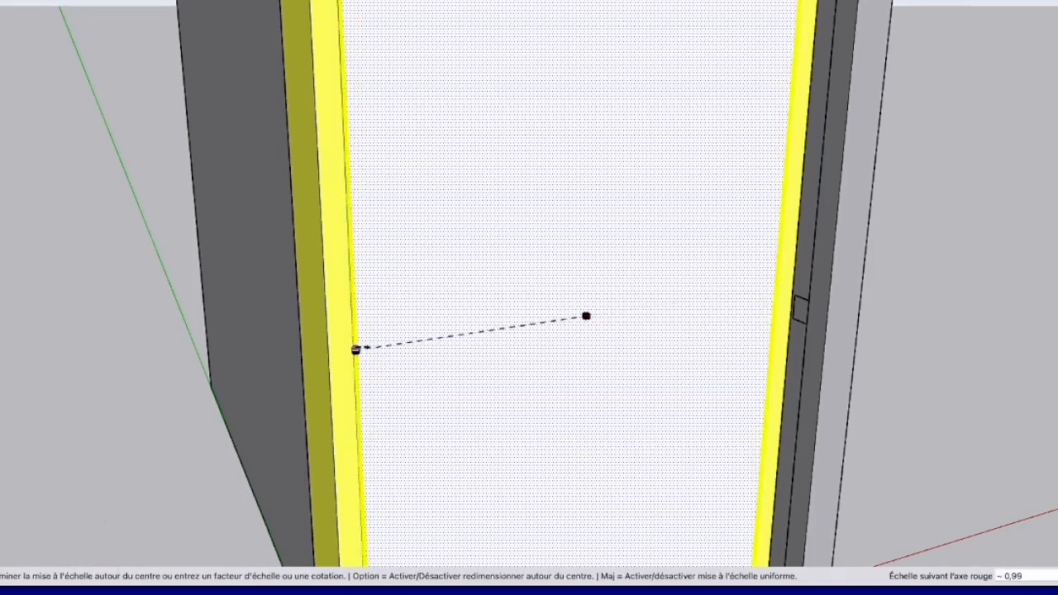
{"action": "left_click", "coordinate": [586, 316]}
{"action": "scroll", "coordinate": [363, 348], "scroll_direction": "up", "scroll_amount": 8}
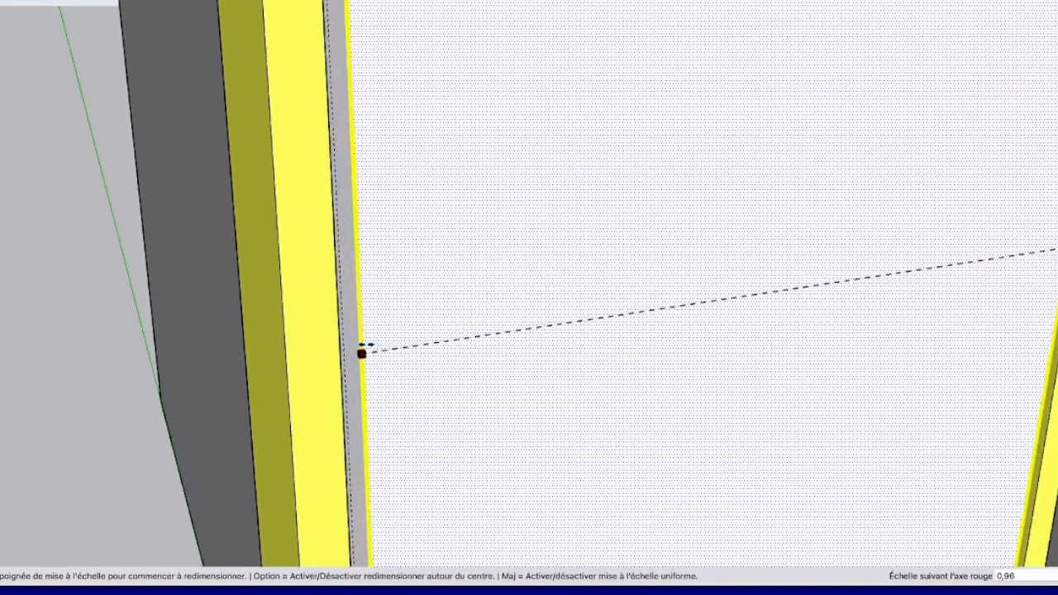
{"action": "left_click", "coordinate": [350, 374]}
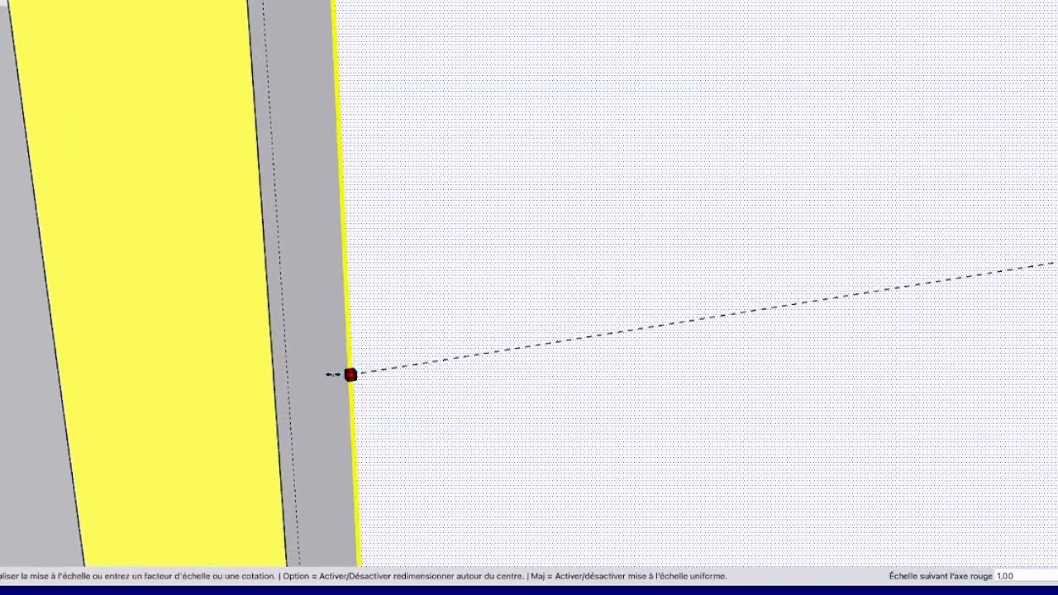
{"action": "left_click", "coordinate": [287, 384]}
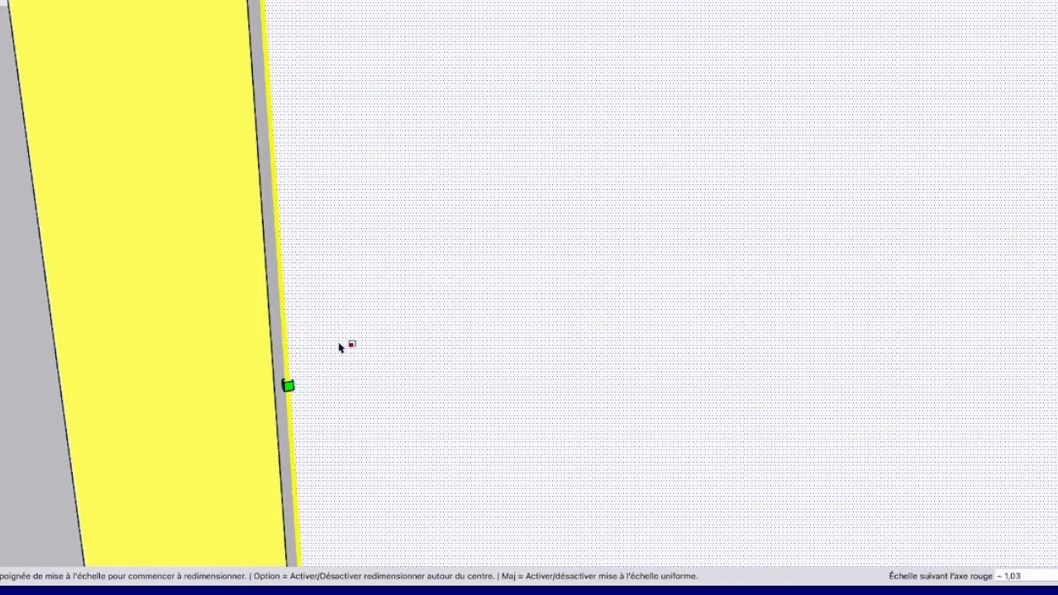
- Push/Pull the rectangle back between the side panels to form a box with a distance of 325 mm
{"action": "scroll", "coordinate": [790, 239], "scroll_direction": "down", "scroll_amount": 8}
{"action": "middle_click_drag", "start_coordinate": [861, 263], "coordinate": [446, 224], "text": "shift"}
{"action": "scroll", "coordinate": [639, 223], "scroll_direction": "down", "scroll_amount": 7}
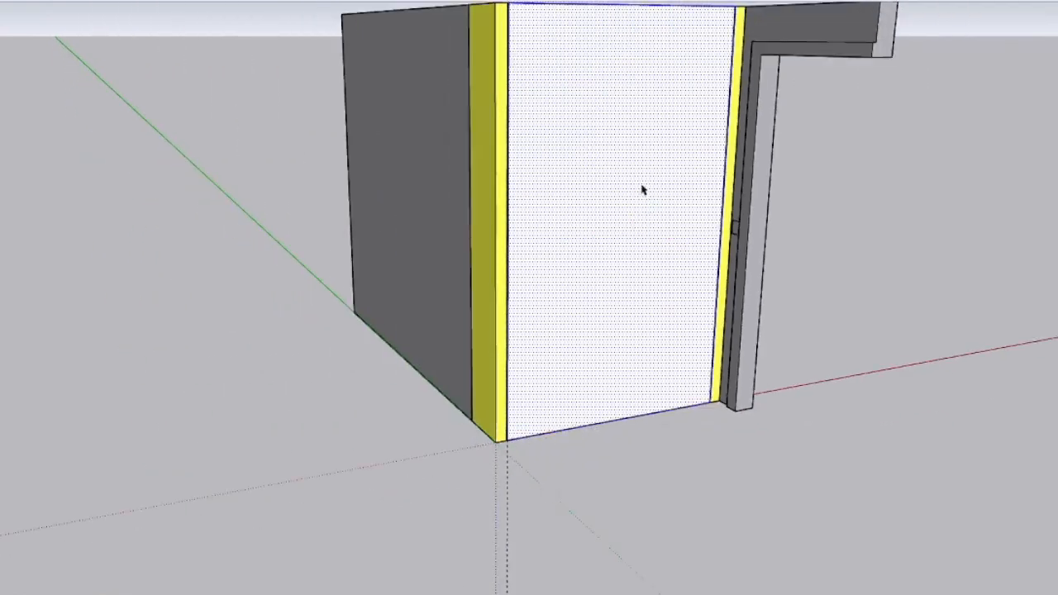
{"action": "mouse_move", "coordinate": [610, 95]}
{"action": "middle_mouse_down"}
{"action": "mouse_move", "coordinate": [615, 173]}
{"action": "mouse_move", "coordinate": [654, 325]}
{"action": "mouse_move", "coordinate": [646, 157]}
{"action": "middle_mouse_up"}
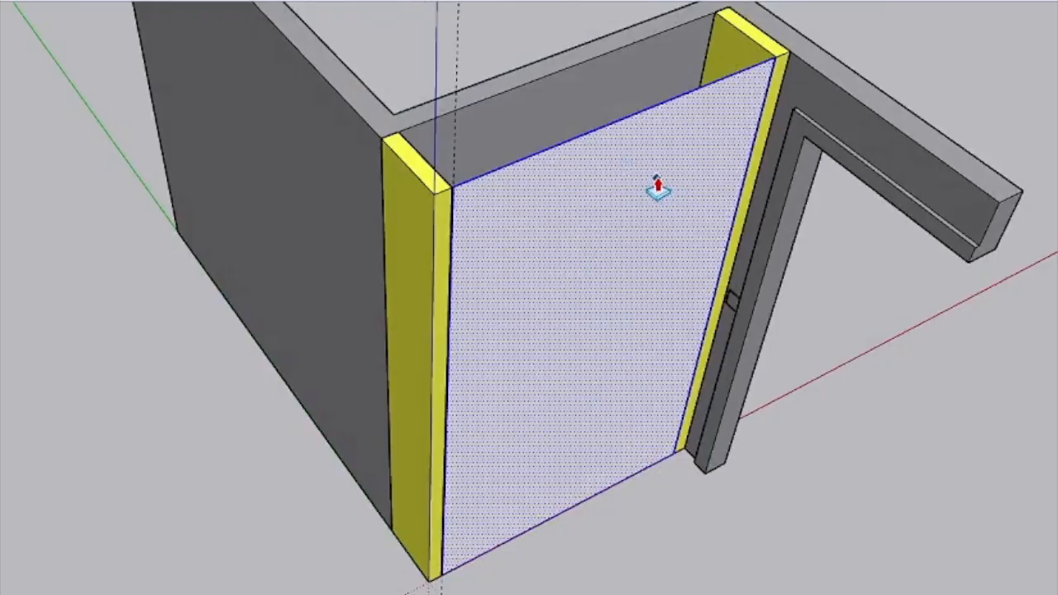
{"action": "left_click", "coordinate": [651, 164]}
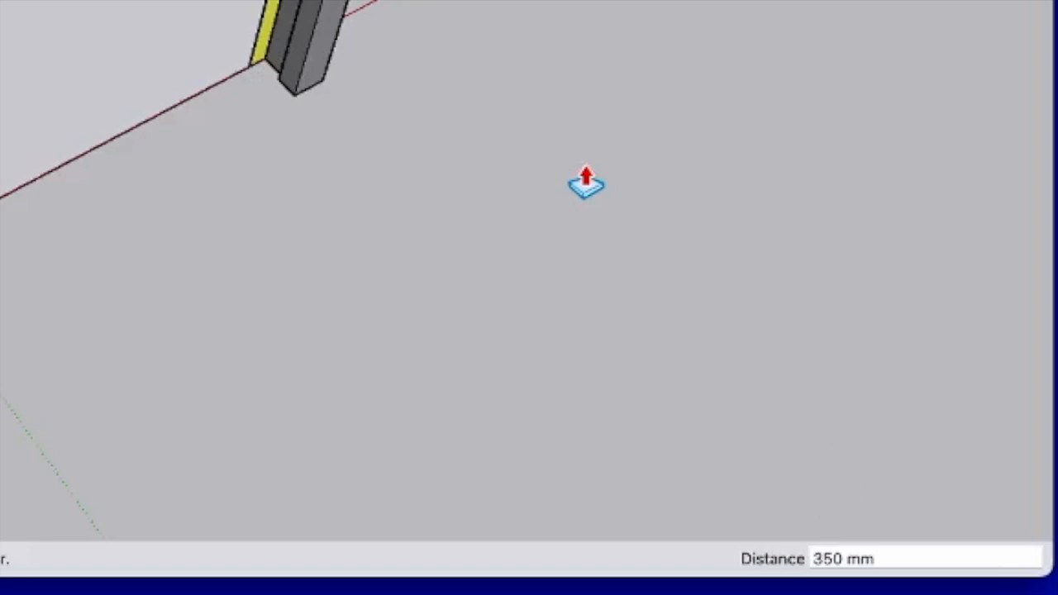
{"action": "type", "text": "0"}
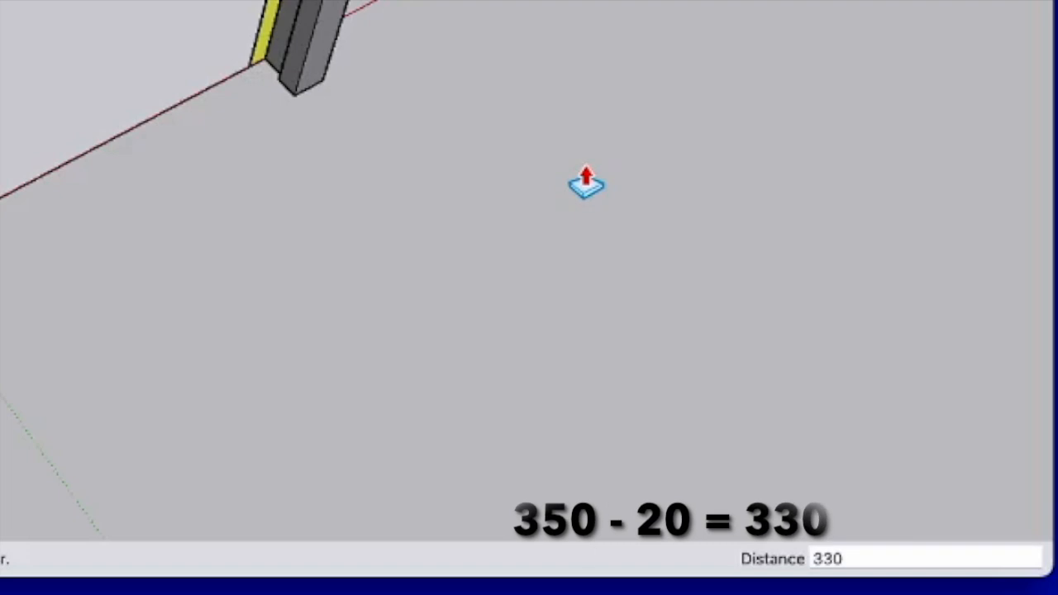
{"action": "key", "text": "Return"}
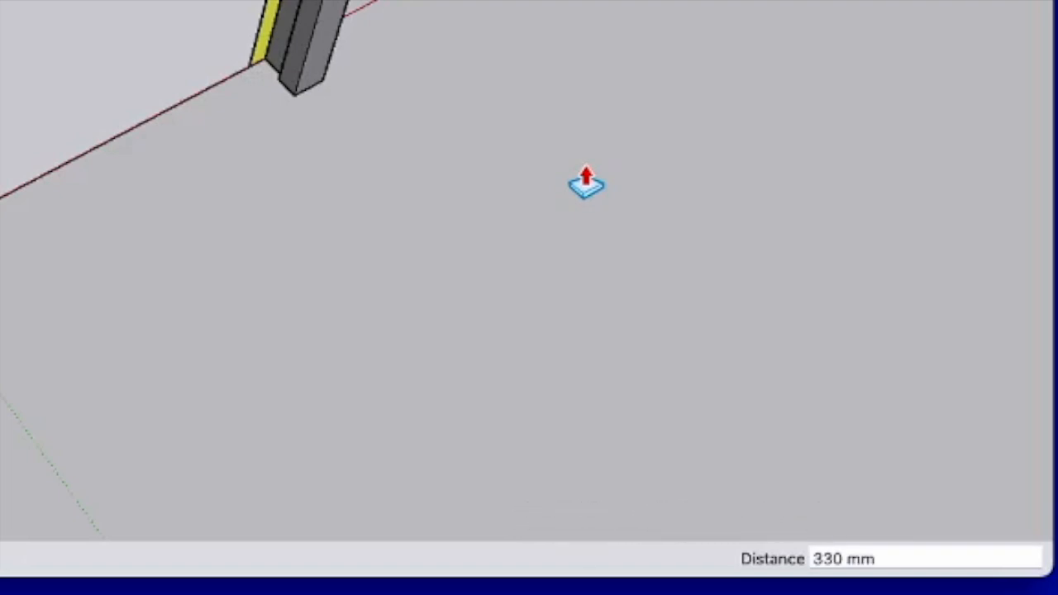
{"action": "type", "text": "325"}
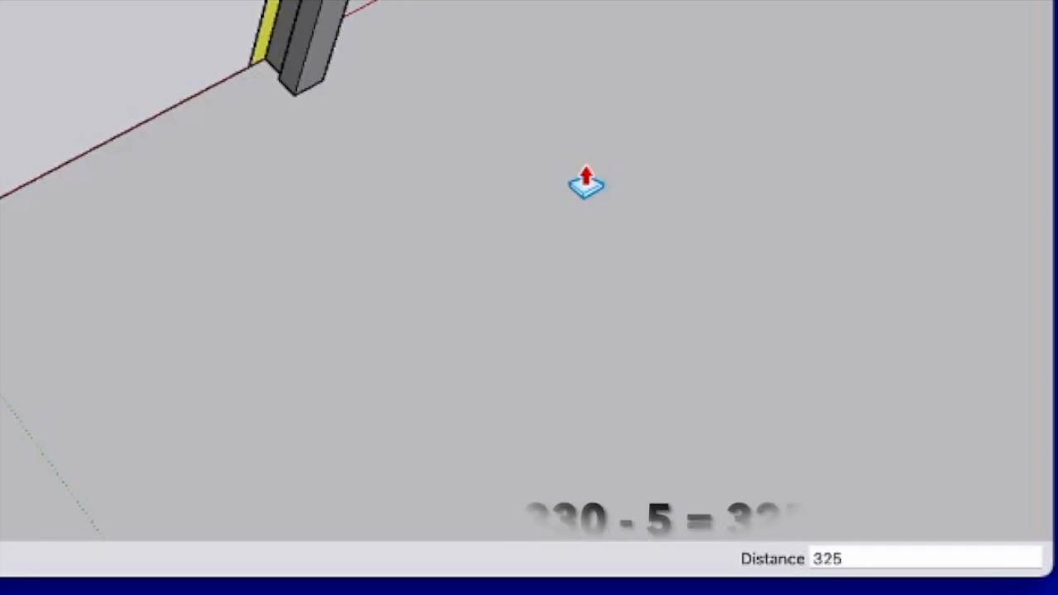
{"action": "key", "text": "Return"}
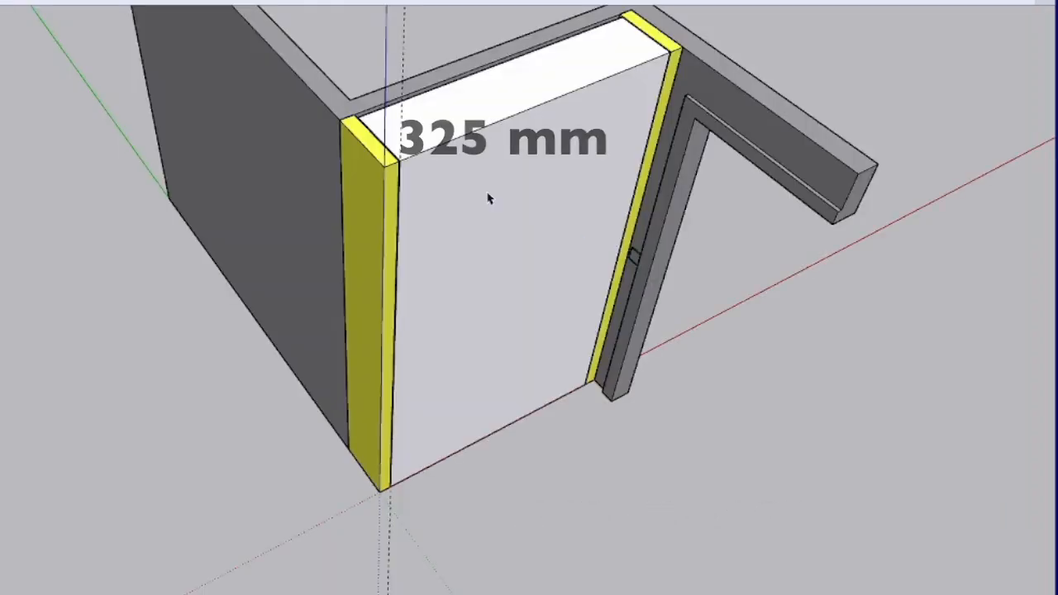
- Hide the surrounding walls and yellow panels, and turn the entire white box into a component
{"action": "left_click", "coordinate": [300, 138]}
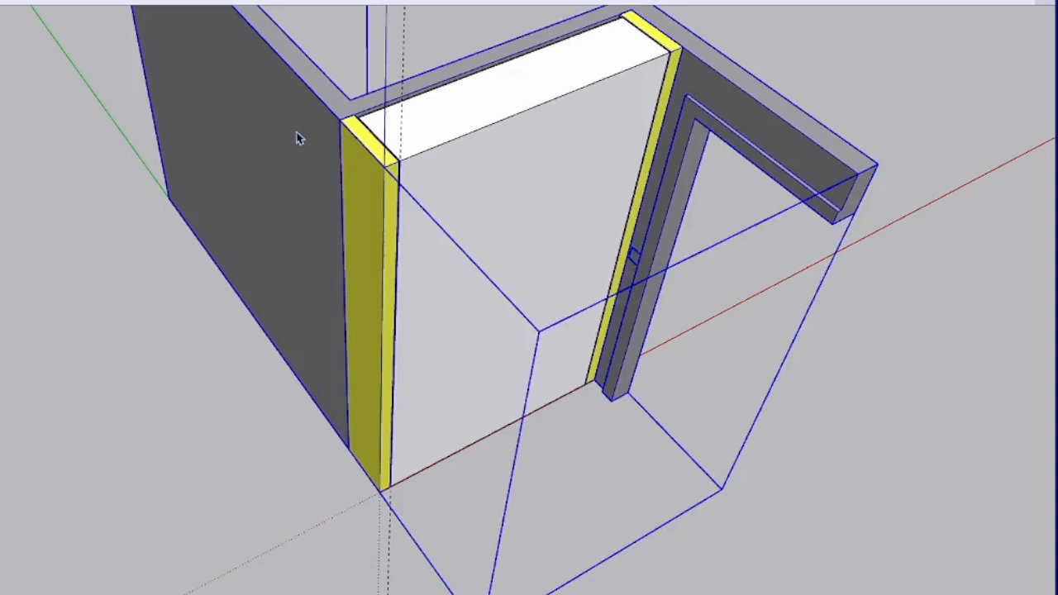
{"action": "key", "text": "super+e"}
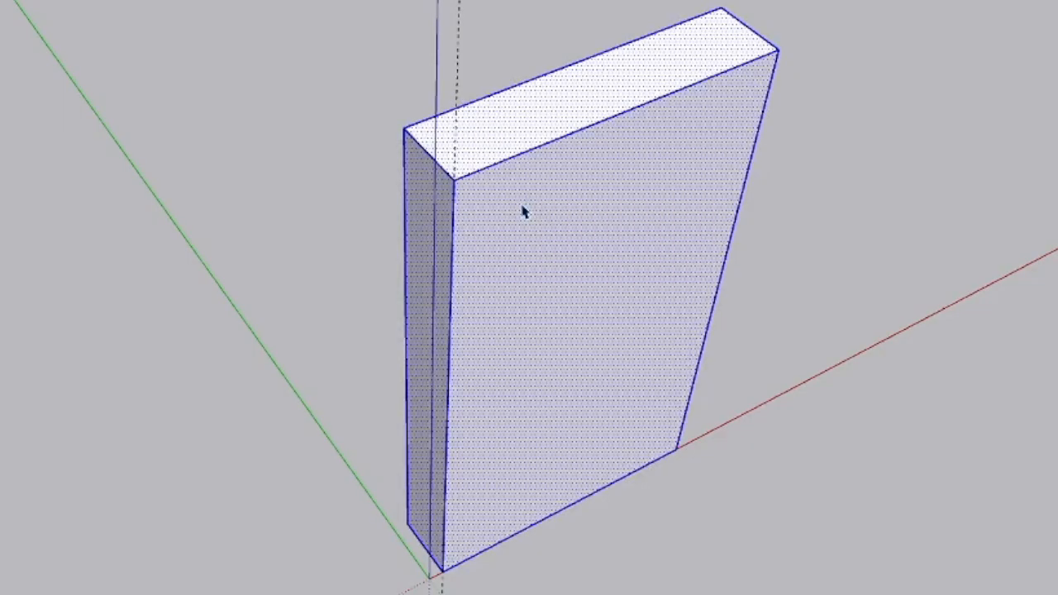
{"action": "key", "text": "g"}
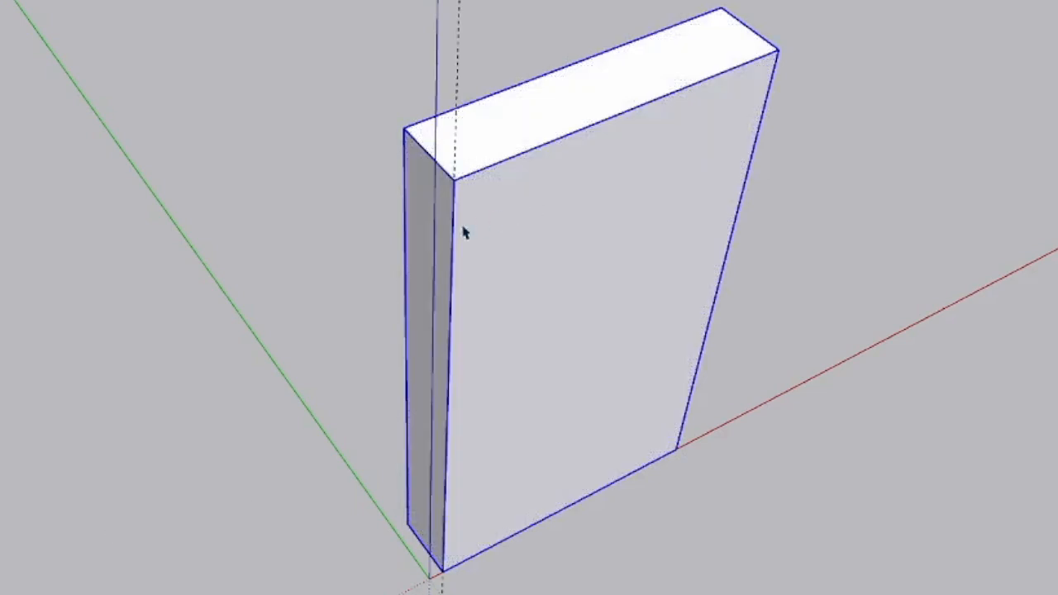
- Copy the box's left side face from inside the component and paste it in place outside the component
{"action": "double_click", "coordinate": [415, 244]}
{"action": "left_click", "coordinate": [416, 253]}
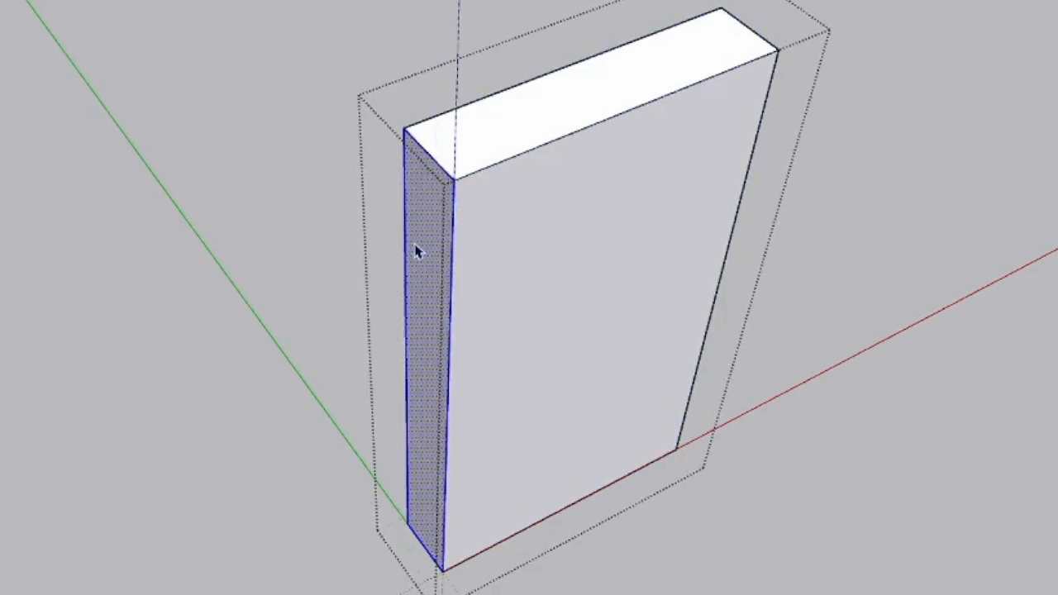
{"action": "key", "text": "super+c"}
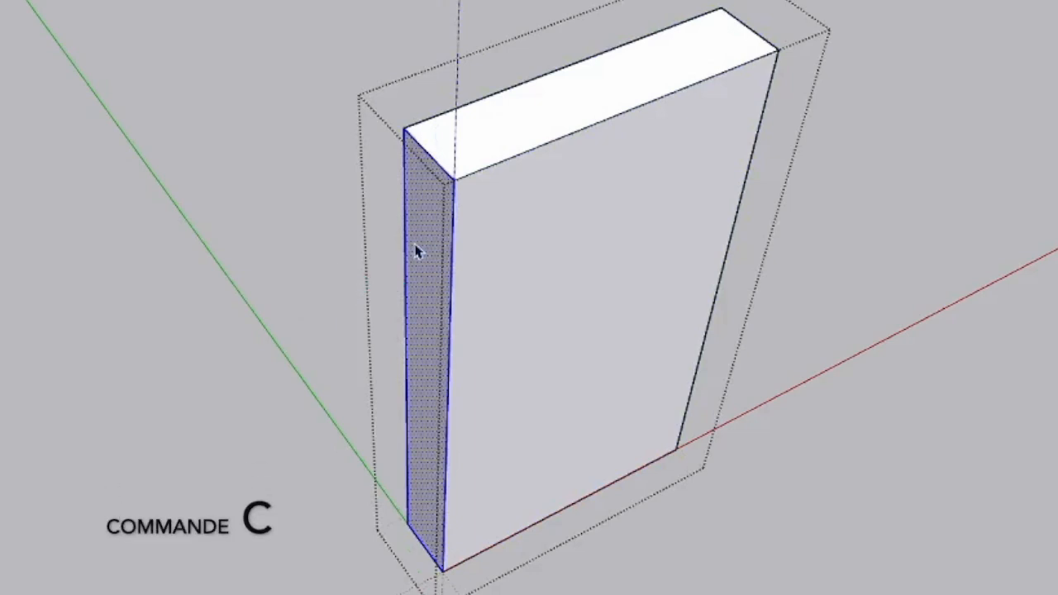
{"action": "left_click", "coordinate": [319, 240]}
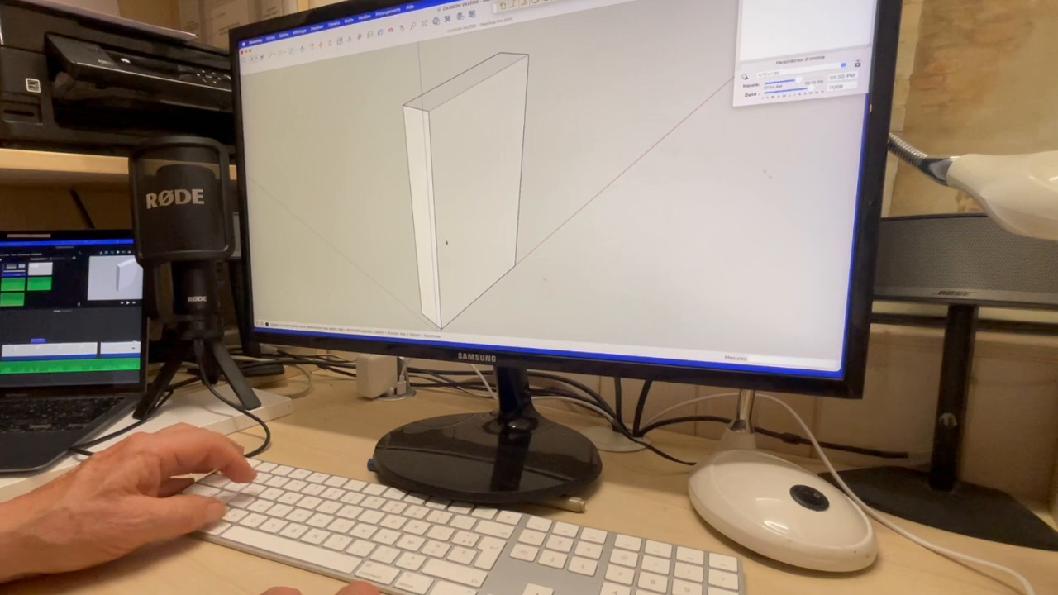
{"action": "left_click", "coordinate": [453, 237]}
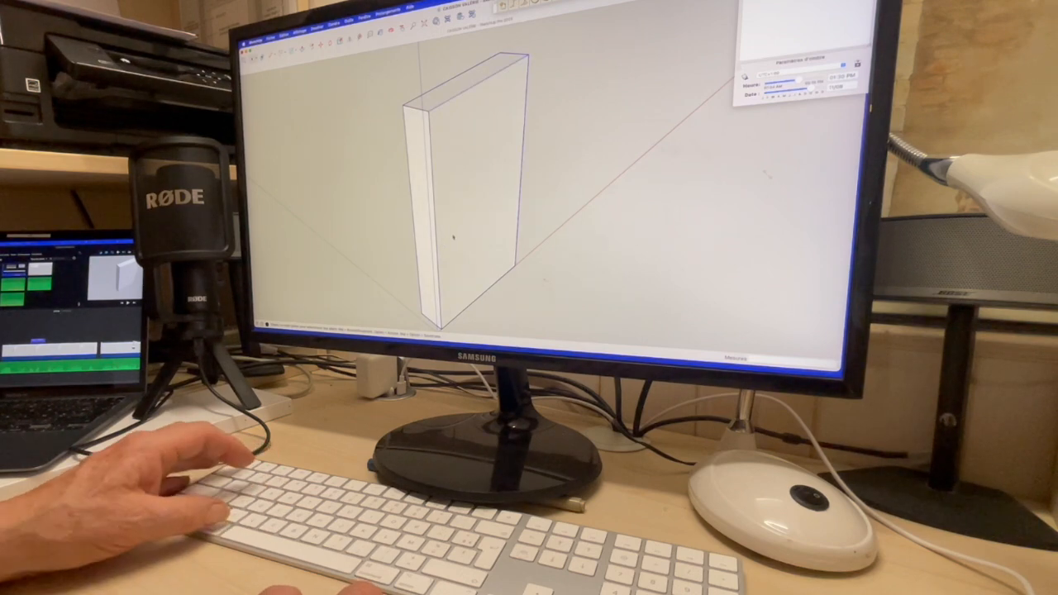
{"action": "key", "text": "v"}
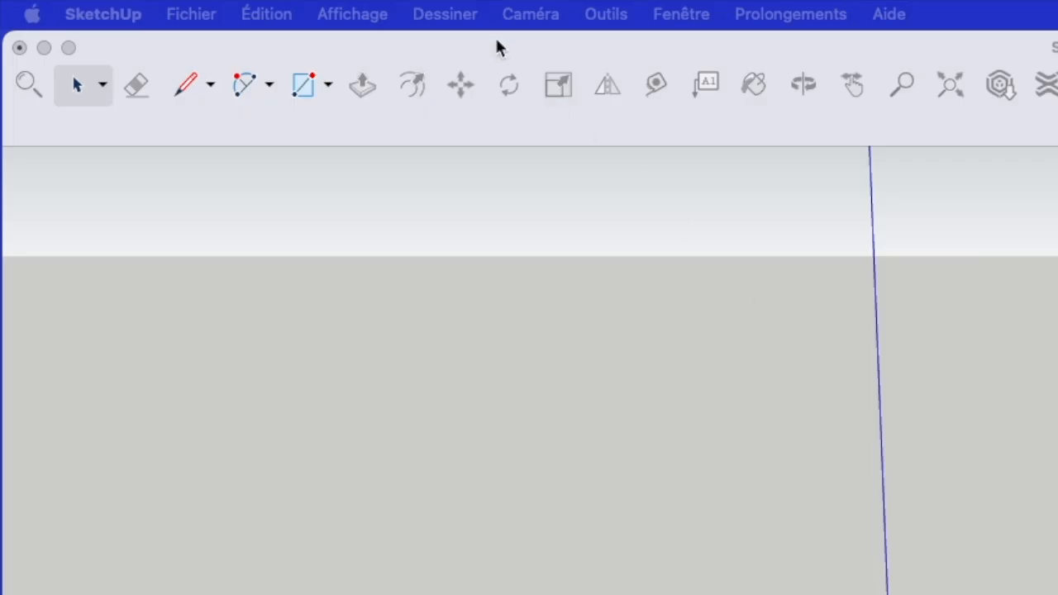
- Open the shortcut preferences (Raccourcis) and look up the shortcut assigned to Édition/Coller sur place
{"action": "left_click", "coordinate": [497, 41]}
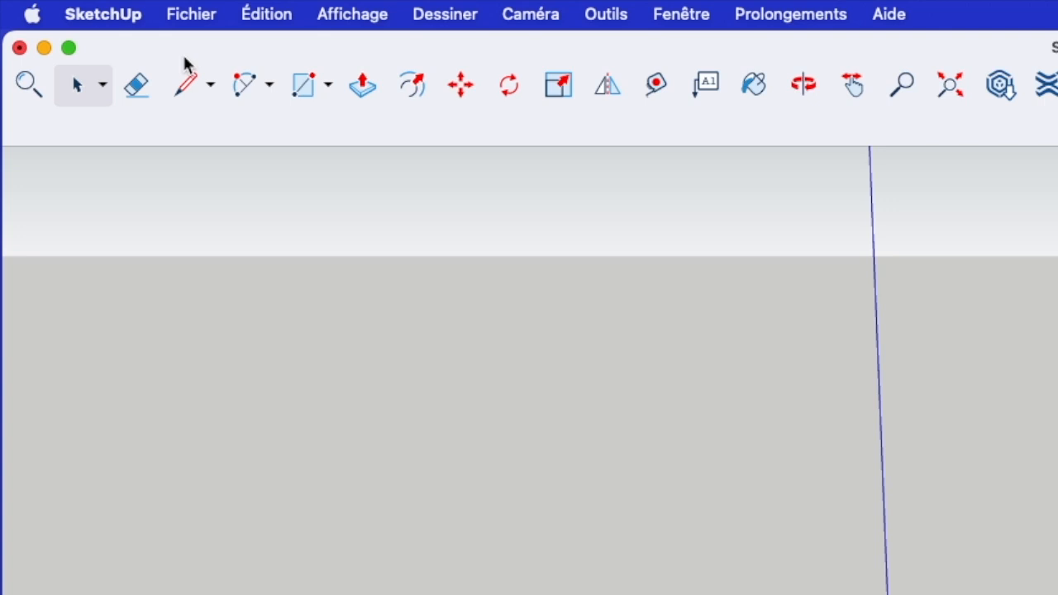
{"action": "left_click", "coordinate": [103, 12]}
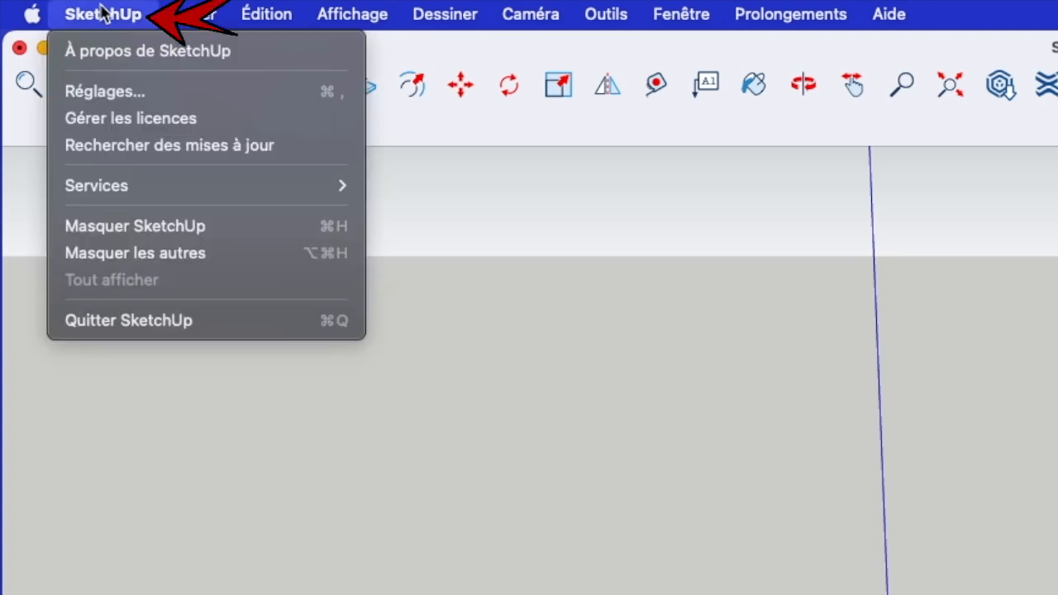
{"action": "left_click", "coordinate": [103, 93]}
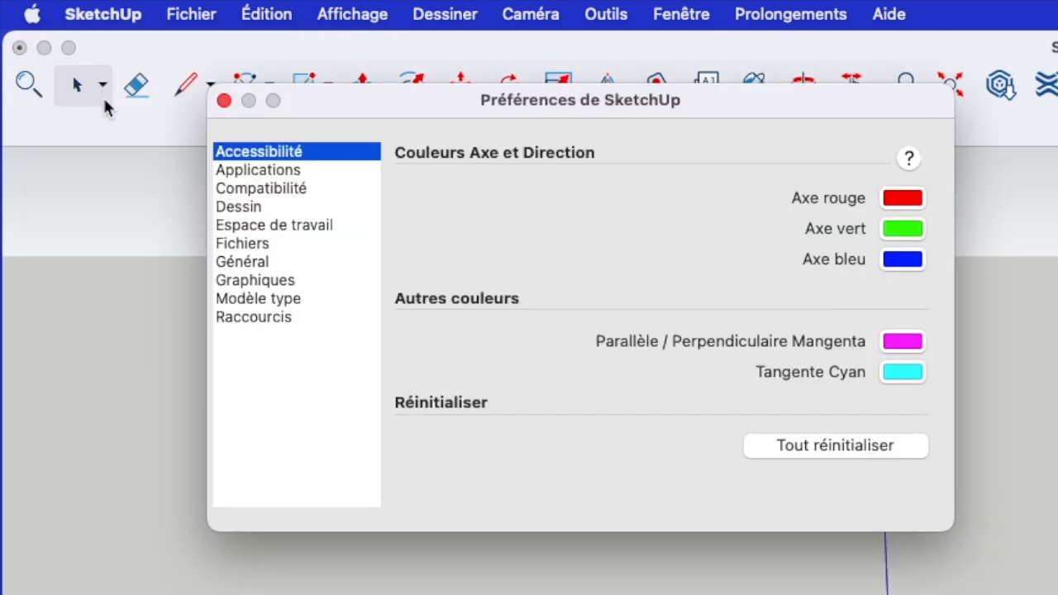
{"action": "left_click", "coordinate": [280, 321]}
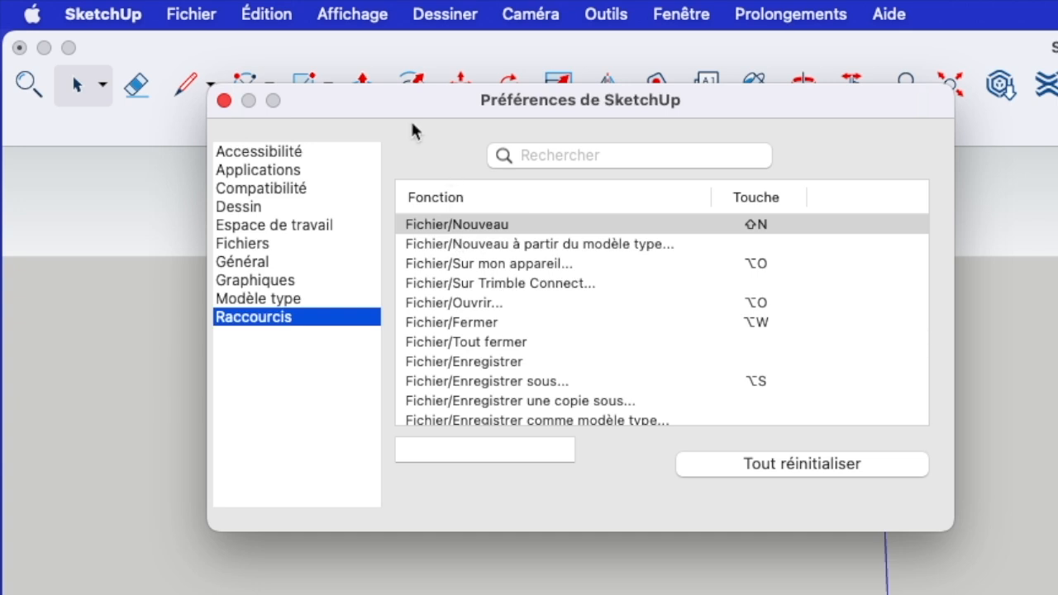
{"action": "scroll", "coordinate": [457, 331], "scroll_direction": "down", "scroll_amount": 10}
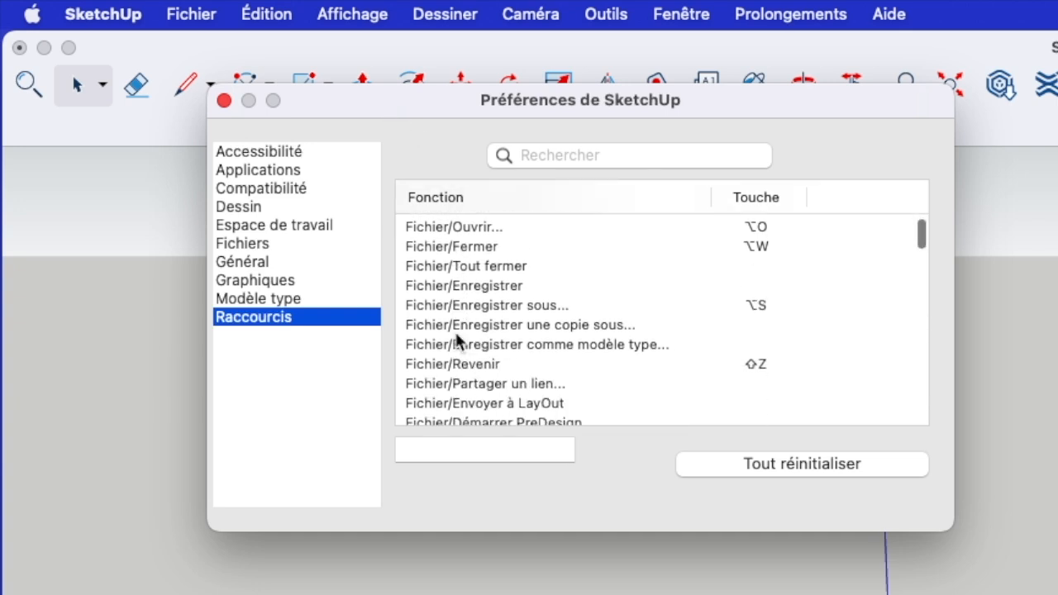
{"action": "scroll", "coordinate": [457, 339], "scroll_direction": "down", "scroll_amount": 10}
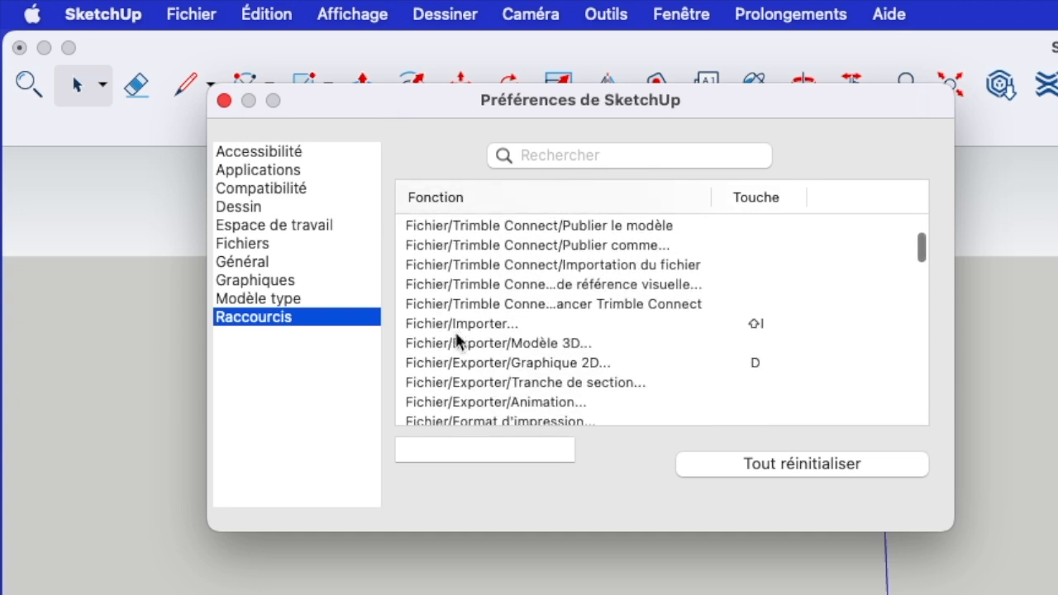
{"action": "scroll", "coordinate": [455, 329], "scroll_direction": "down", "scroll_amount": 3}
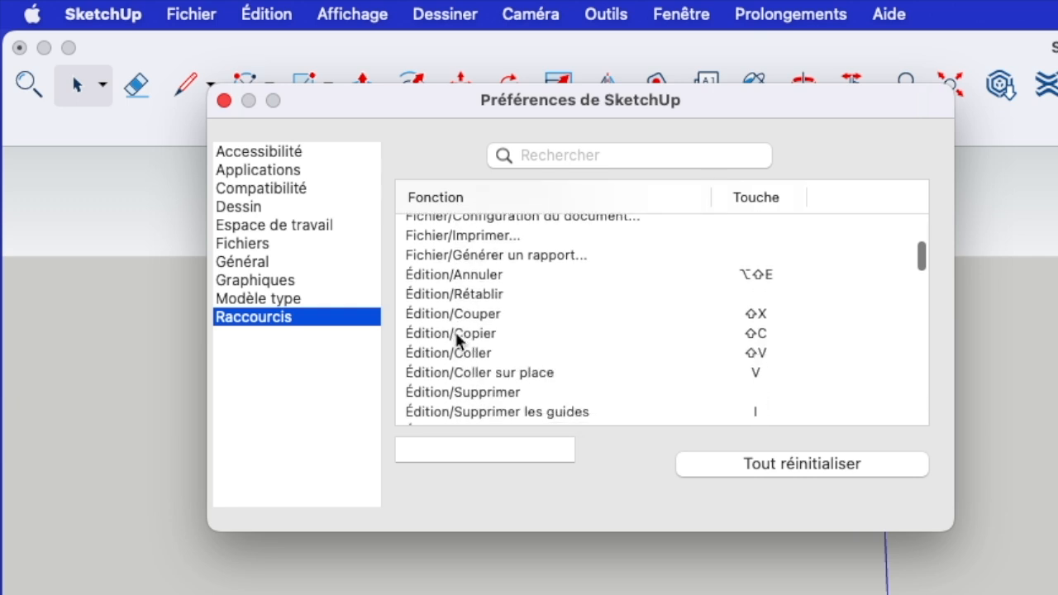
{"action": "scroll", "coordinate": [455, 330], "scroll_direction": "down", "scroll_amount": 8}
{"action": "scroll", "coordinate": [455, 330], "scroll_direction": "down", "scroll_amount": 3}
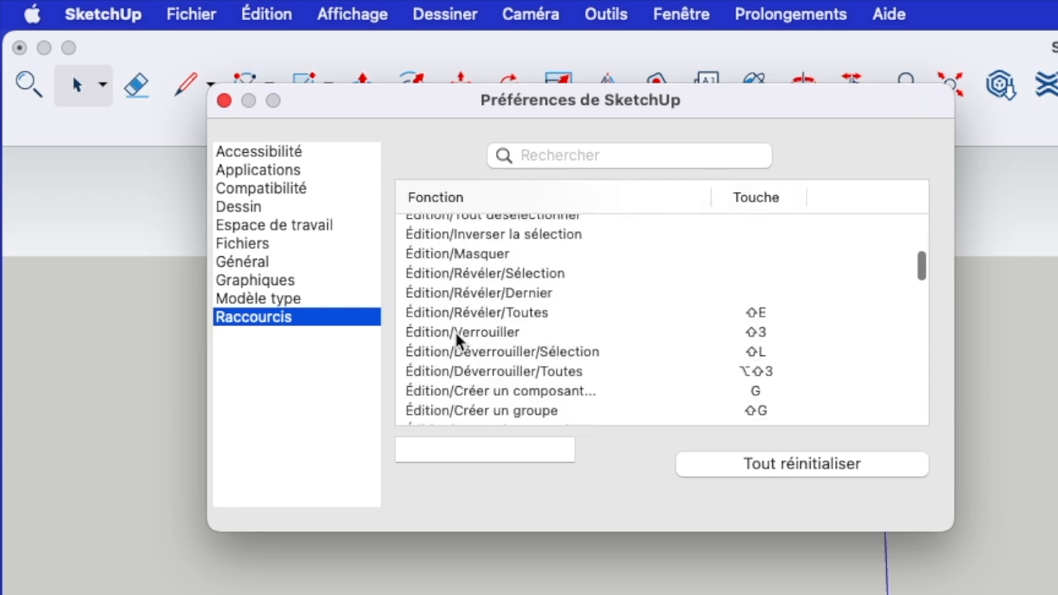
{"action": "scroll", "coordinate": [455, 330], "scroll_direction": "up", "scroll_amount": 3}
{"action": "scroll", "coordinate": [457, 334], "scroll_direction": "up", "scroll_amount": 2}
{"action": "left_click", "coordinate": [486, 295]}
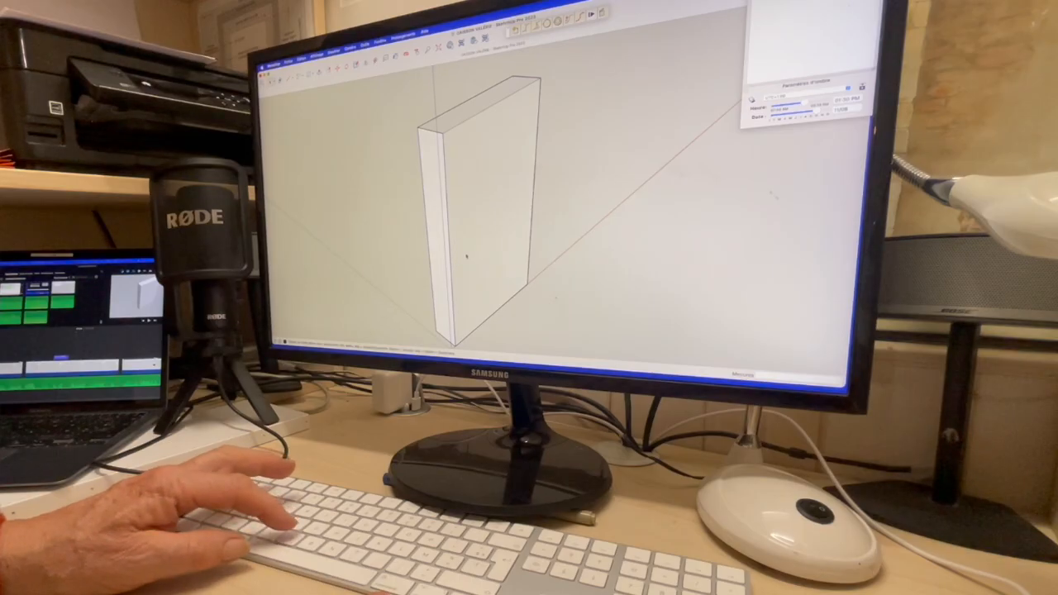
- Push/Pull the pasted left side face of the box into a thin side panel and group it
{"action": "left_click", "coordinate": [467, 256]}
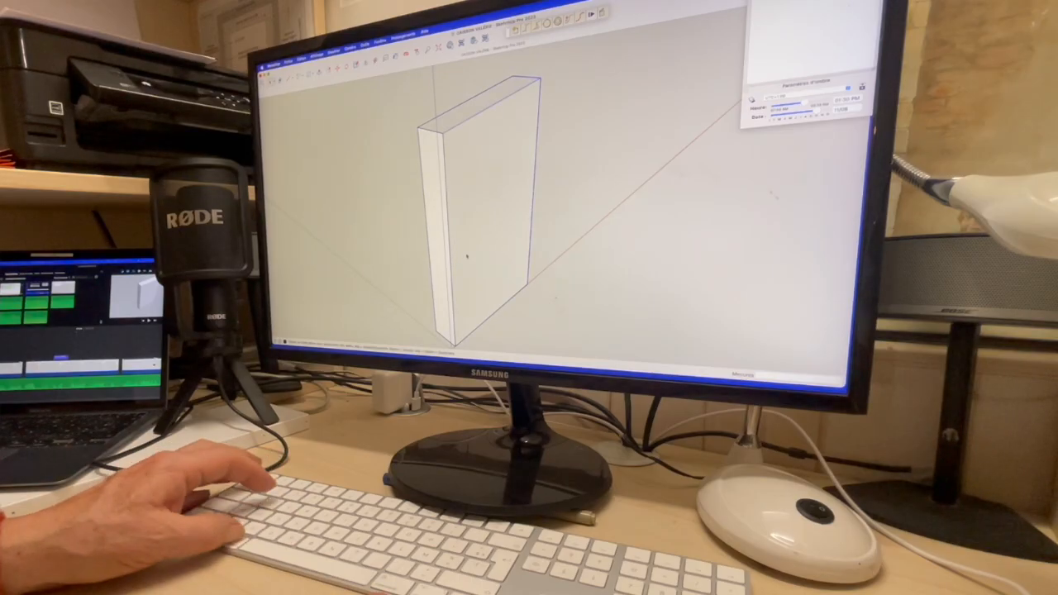
{"action": "key", "text": "super+x"}
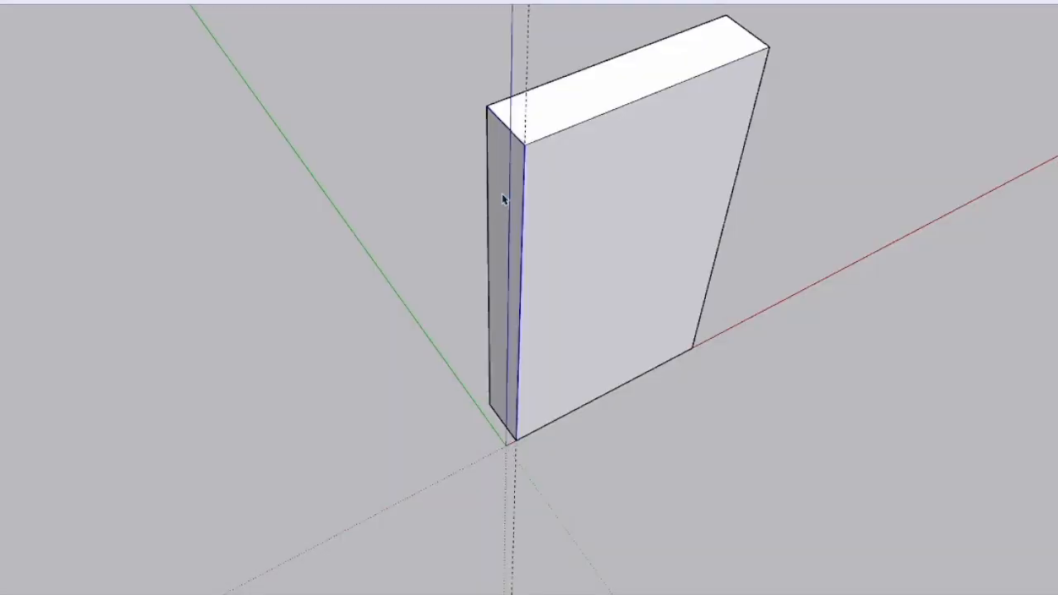
{"action": "key", "text": "p"}
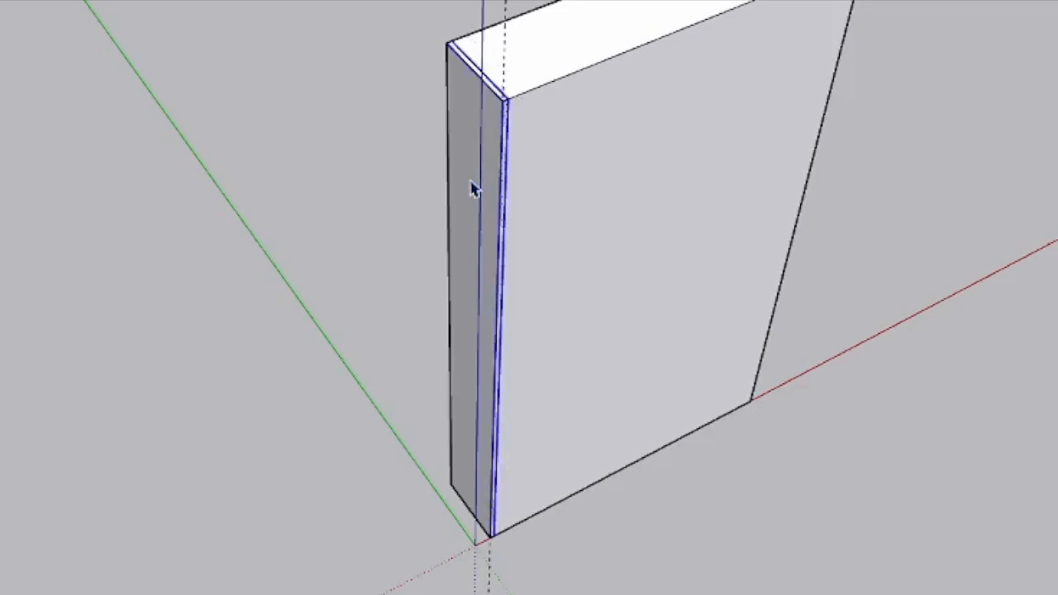
{"action": "key", "text": "super+g"}
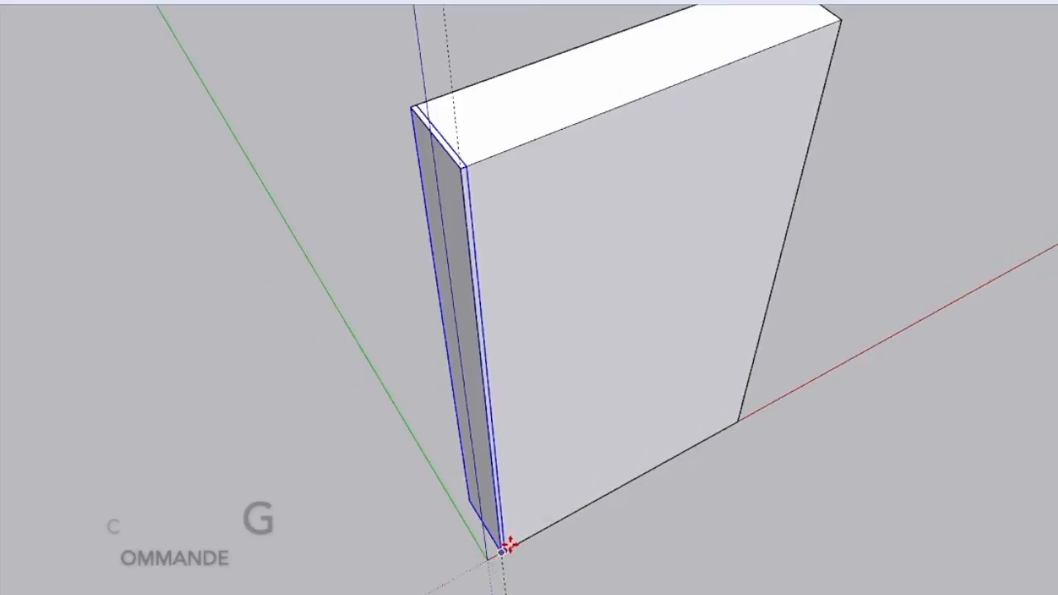
- Copy the left side panel to the opposite end of the box and delete the box component
{"action": "left_click", "coordinate": [507, 547]}
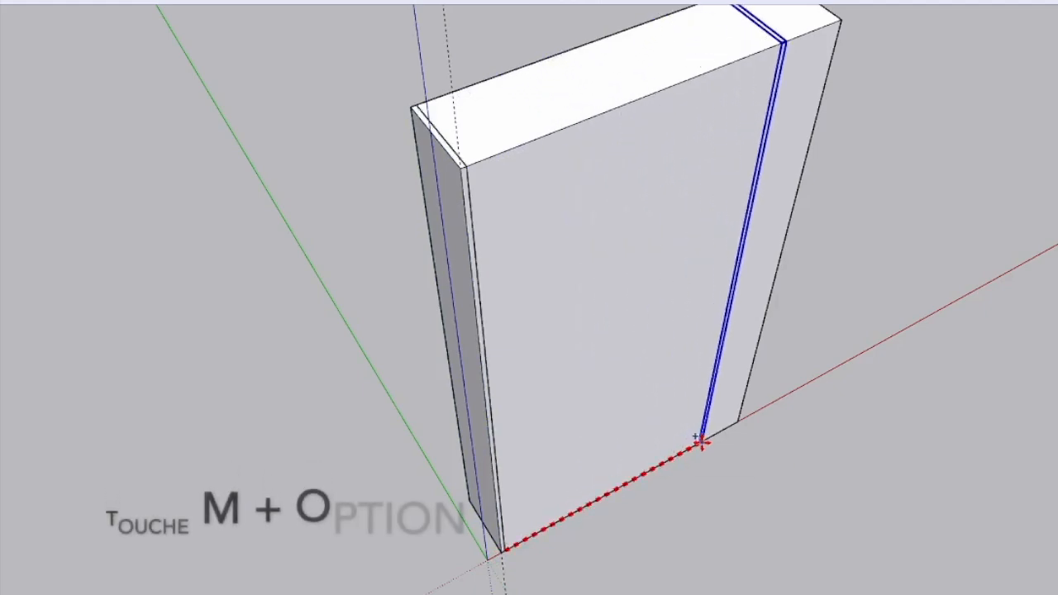
{"action": "left_click", "coordinate": [751, 461]}
{"action": "key", "text": "space"}
{"action": "left_click", "coordinate": [645, 378]}
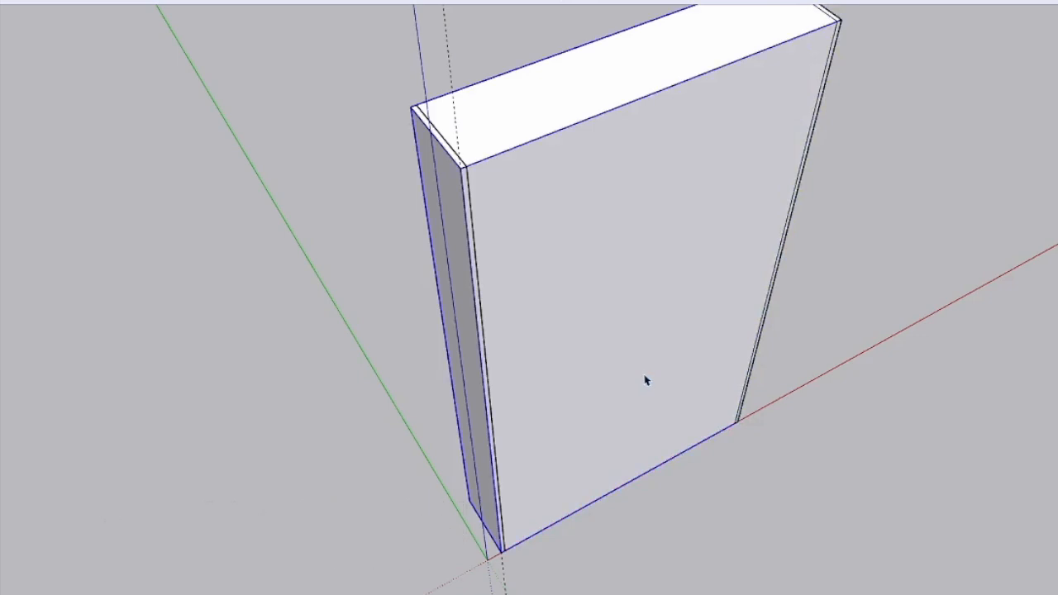
{"action": "key", "text": "Delete"}
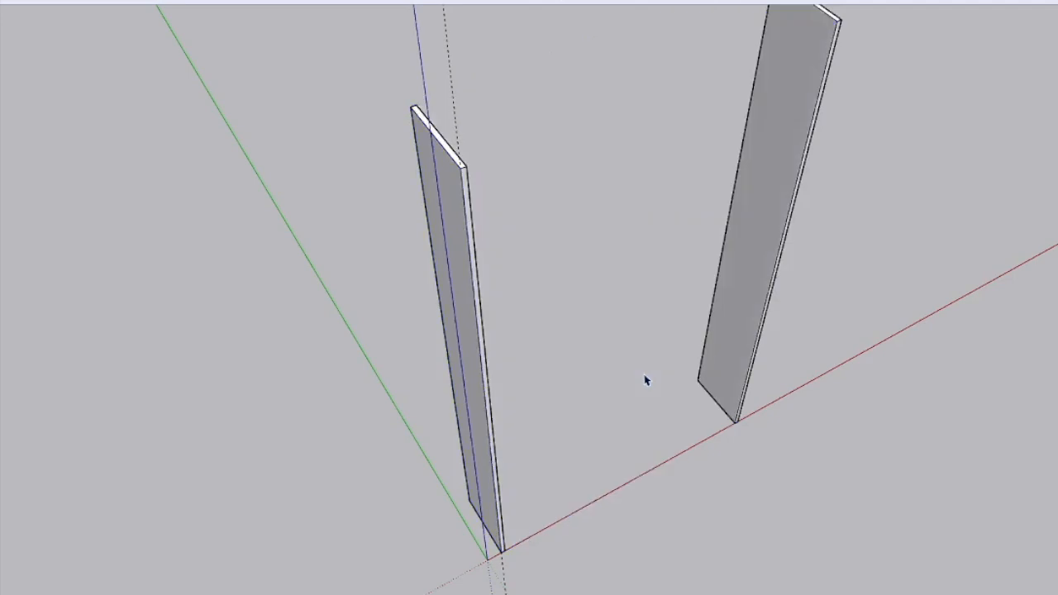
- Draw a rectangle between the upper ends of the two side panels and Push/Pull it down into a thin top panel
{"action": "middle_click_drag", "start_coordinate": [645, 378], "coordinate": [571, 357], "text": "shift"}
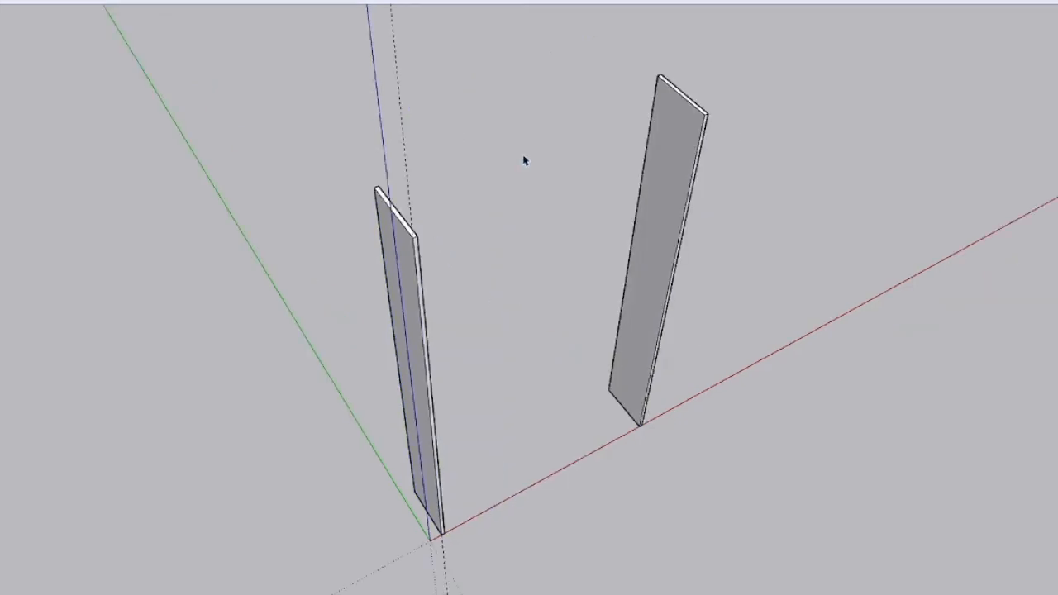
{"action": "key", "text": "r"}
{"action": "left_click", "coordinate": [657, 75]}
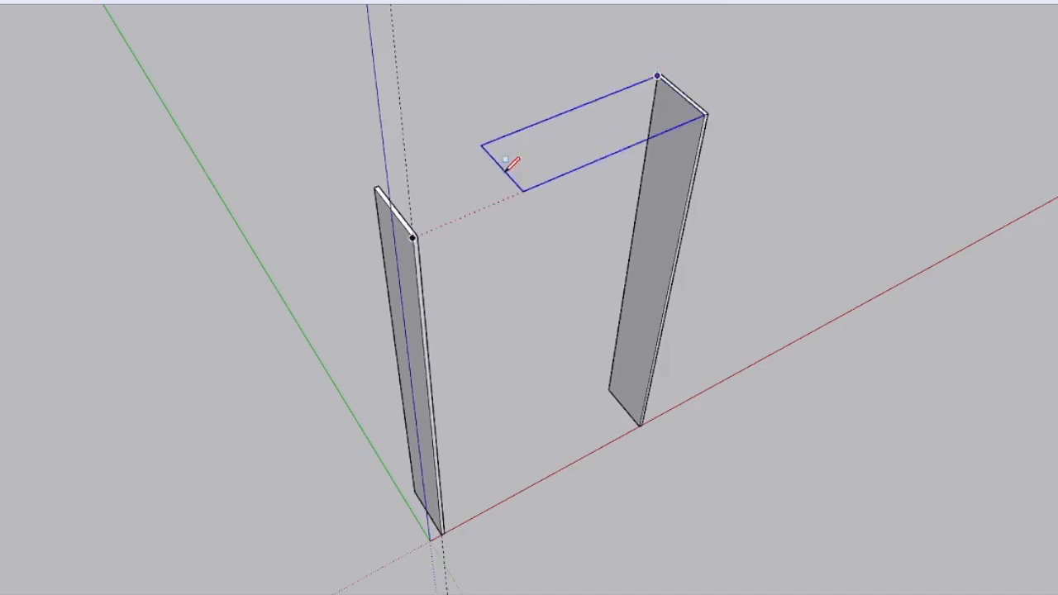
{"action": "left_click", "coordinate": [414, 237]}
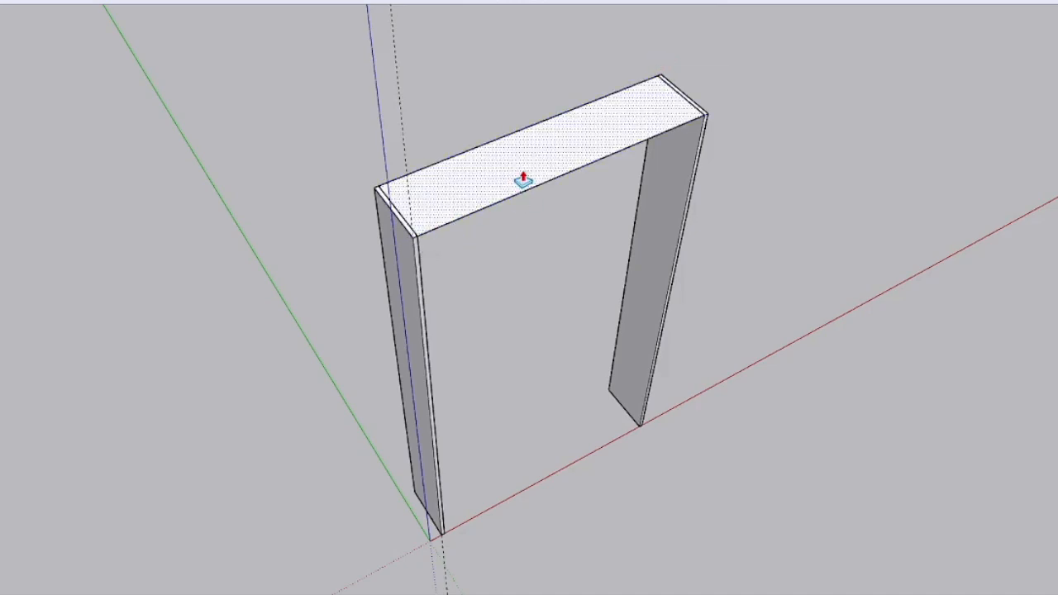
{"action": "scroll", "coordinate": [438, 236], "scroll_direction": "up", "scroll_amount": 5}
{"action": "key", "text": "space"}
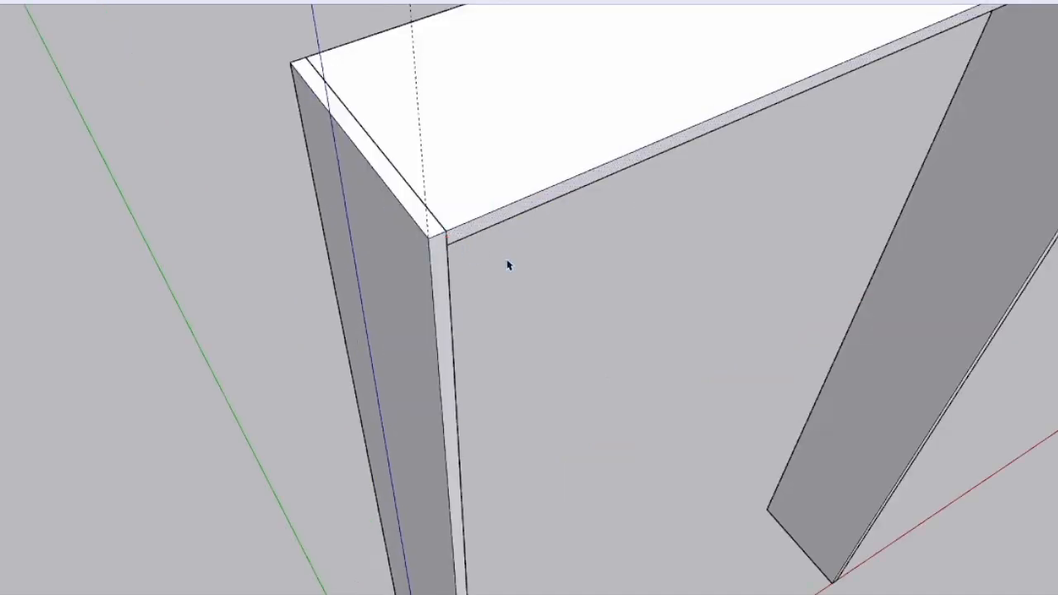
- Select all the geometry of the new top panel and group it
{"action": "scroll", "coordinate": [482, 195], "scroll_direction": "down", "scroll_amount": 5}
{"action": "triple_click", "coordinate": [490, 173]}
{"action": "left_click", "coordinate": [388, 138]}
{"action": "triple_click", "coordinate": [538, 158]}
{"action": "key", "text": "g"}
- Copy the top panel straight down to the base of the side panels as the bottom panel
{"action": "key", "text": "m"}
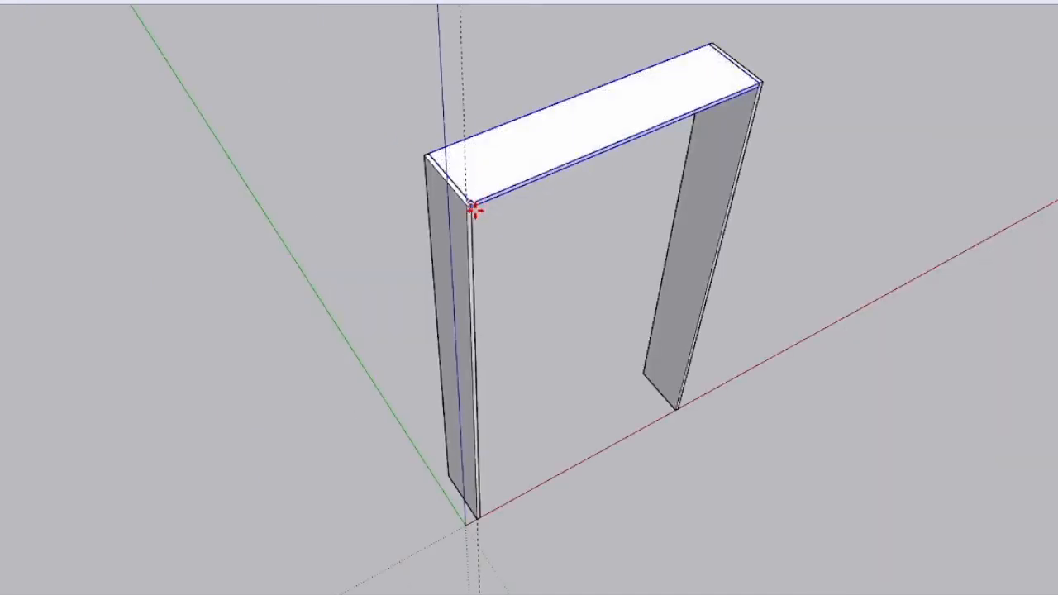
{"action": "key", "text": "ctrl"}
{"action": "left_click", "coordinate": [472, 204]}
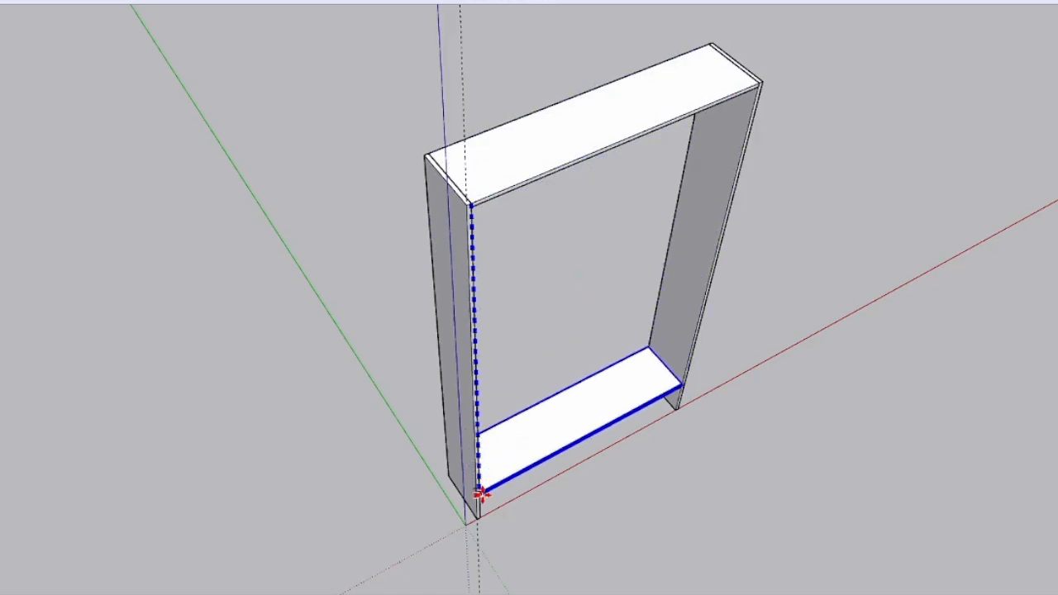
{"action": "scroll", "coordinate": [479, 496], "scroll_direction": "up", "scroll_amount": 5}
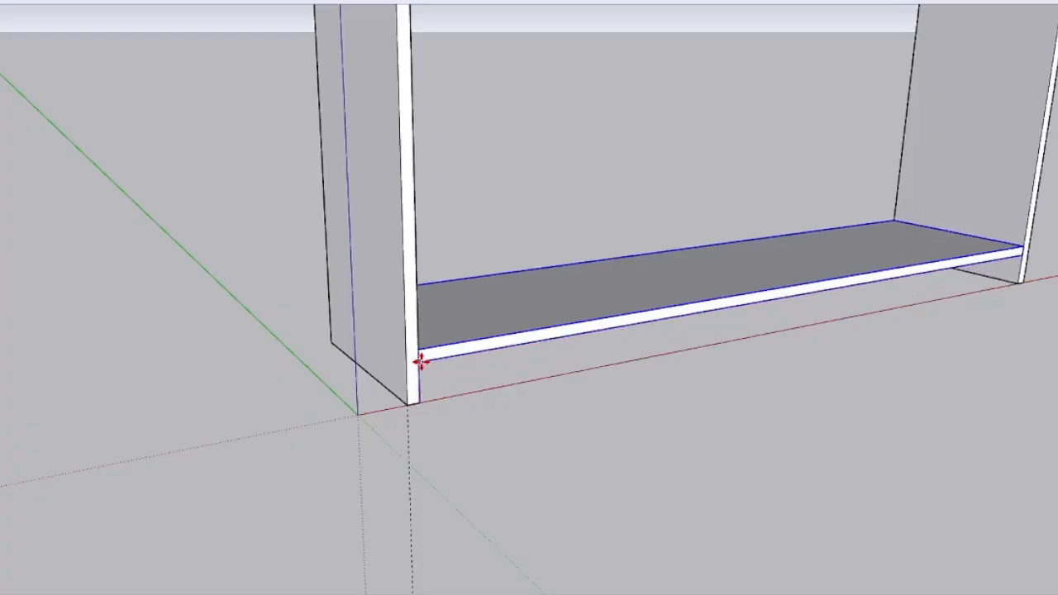
{"action": "left_click", "coordinate": [421, 358]}
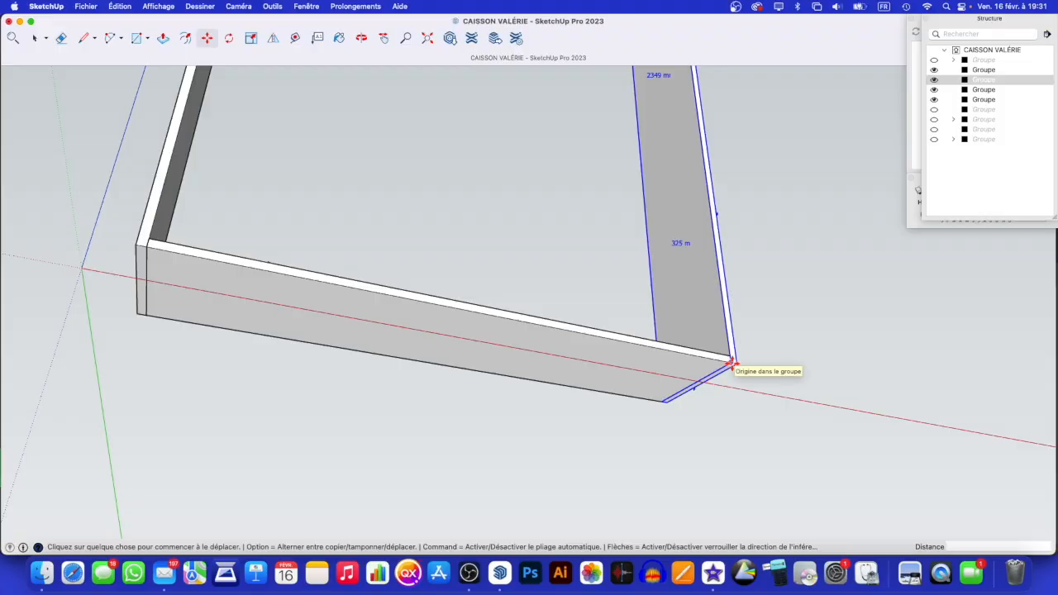
- Copy the right side panel inward as a divider and try scaling its height about its centre to fit between the top and bottom panels
{"action": "left_click", "coordinate": [732, 358]}
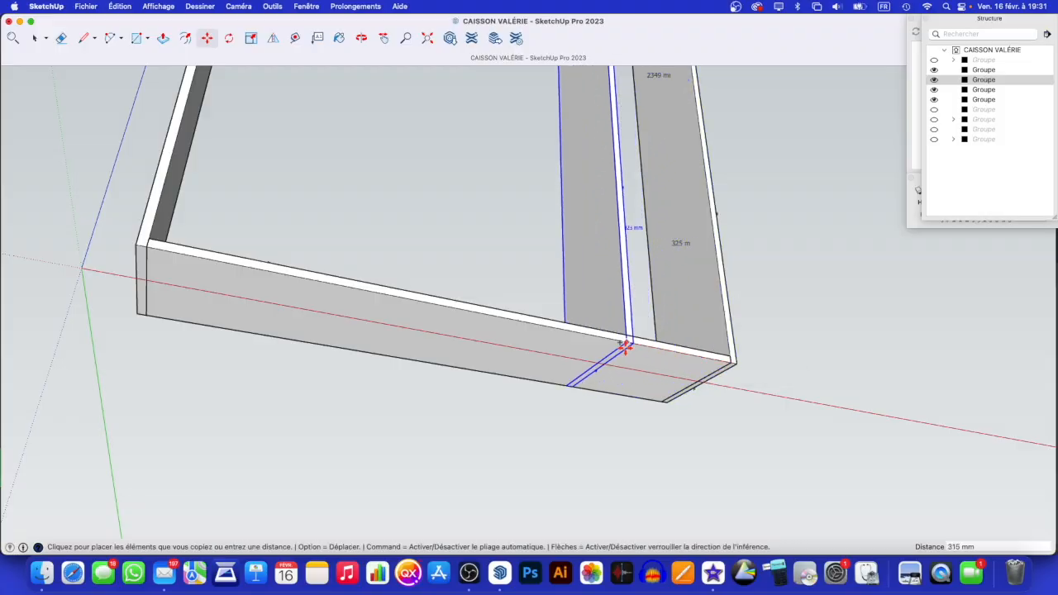
{"action": "left_click", "coordinate": [569, 329]}
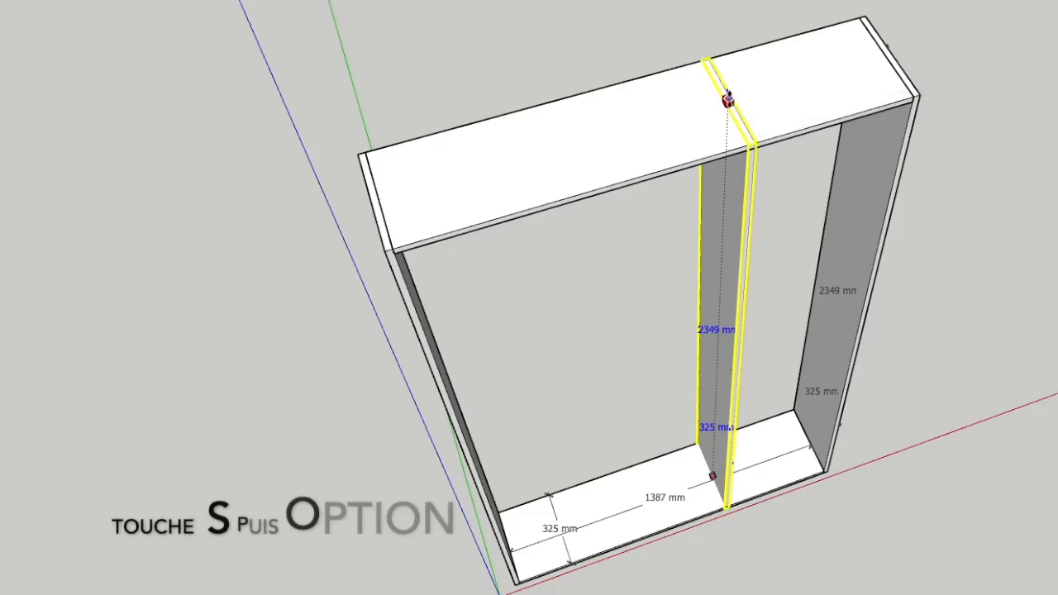
{"action": "left_click_drag", "start_coordinate": [728, 99], "coordinate": [750, 154], "text": "alt"}
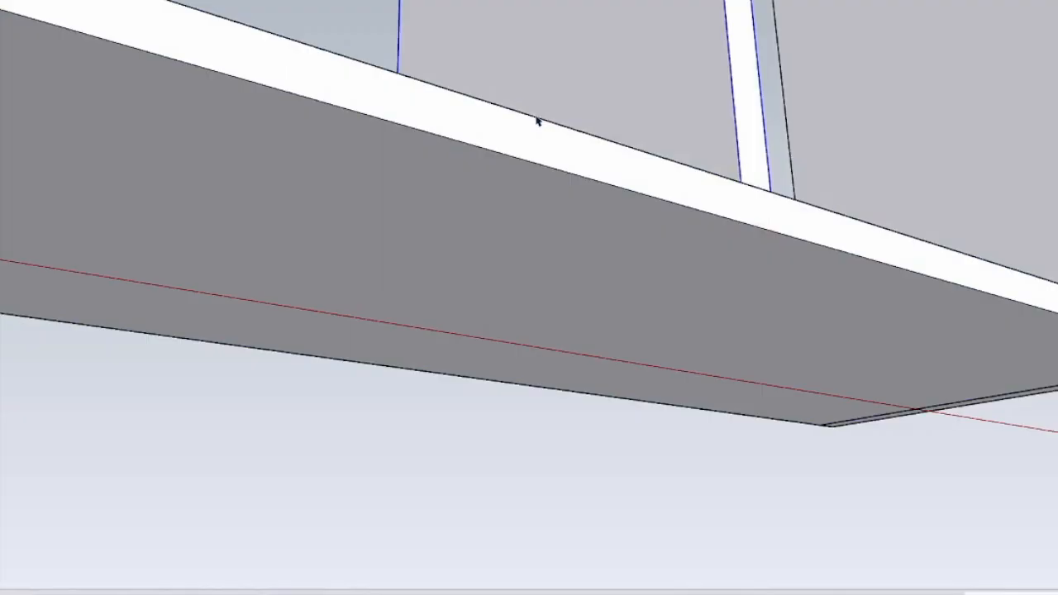
{"action": "middle_click_drag", "start_coordinate": [537, 122], "coordinate": [545, 301]}
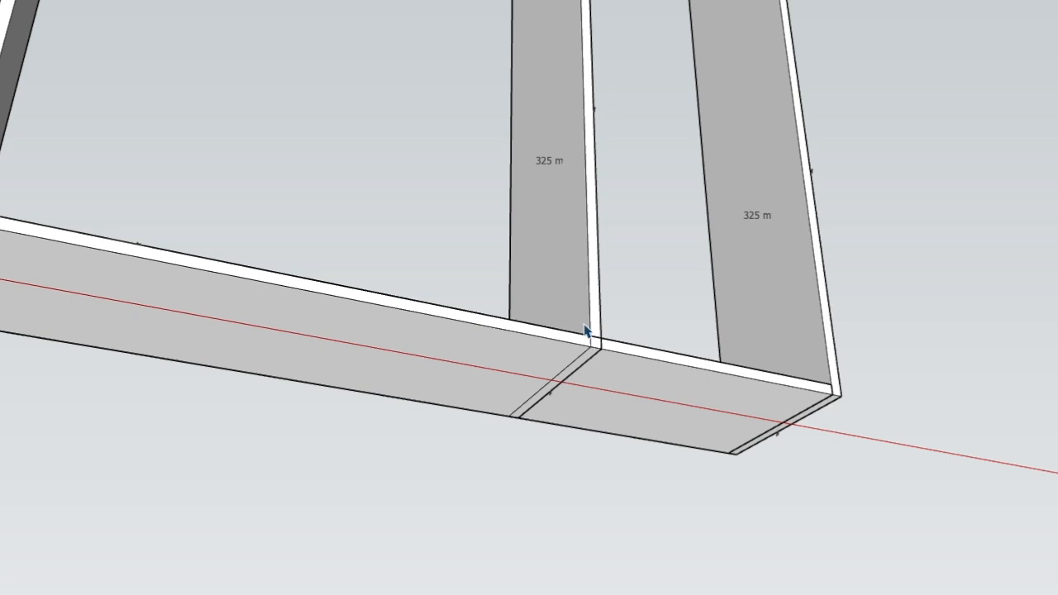
- Push/Pull the divider's lower end up to the upper face of the bottom panel
{"action": "double_click", "coordinate": [584, 330]}
{"action": "key", "text": "p"}
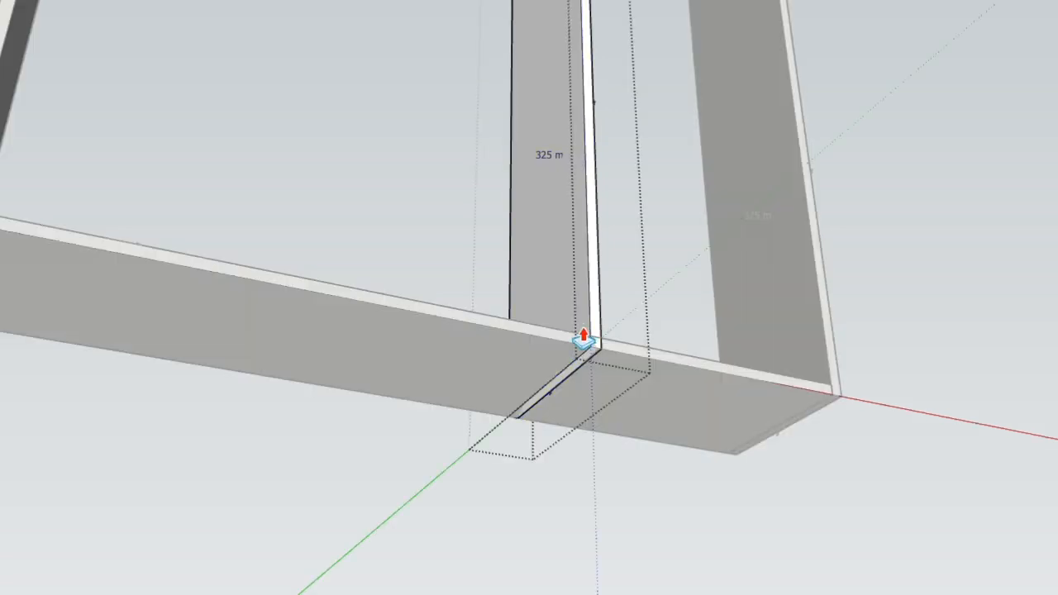
{"action": "left_click", "coordinate": [590, 355]}
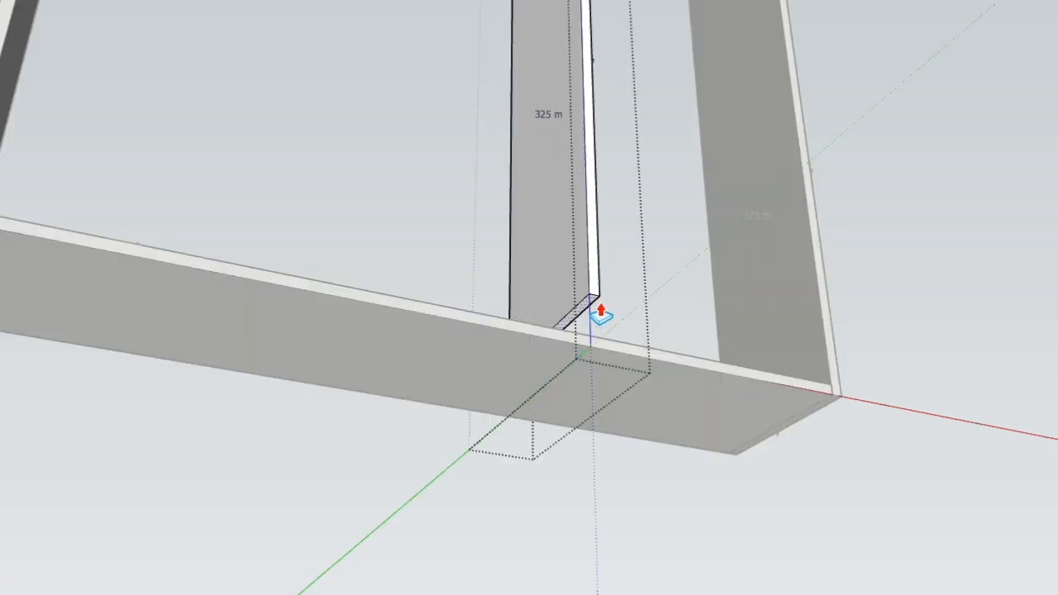
{"action": "left_click", "coordinate": [611, 347]}
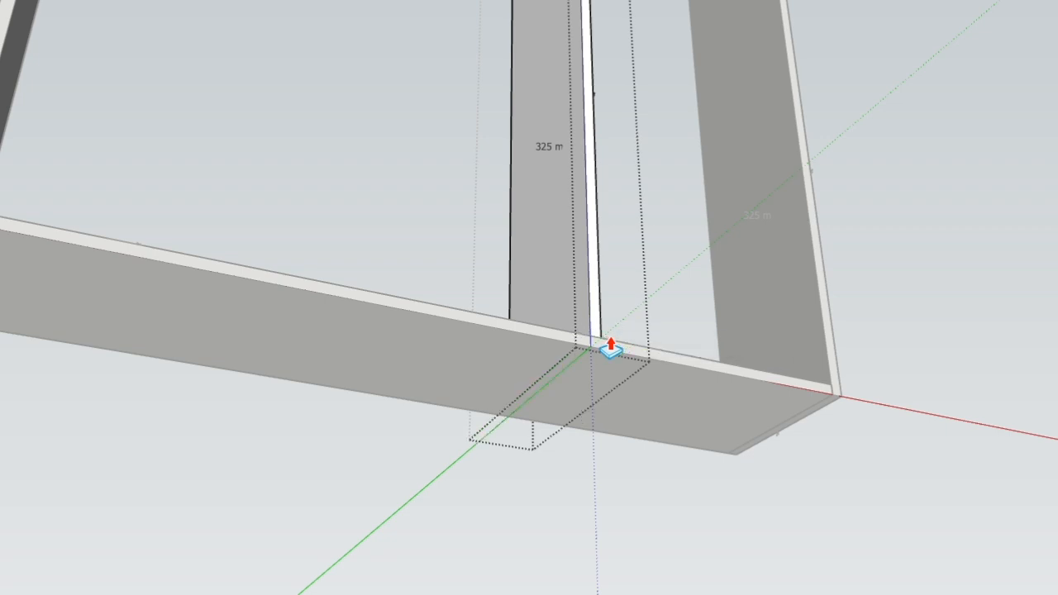
- Shorten the divider's upper end to the underside of the top panel
{"action": "key", "text": "o"}
{"action": "left_click_drag", "start_coordinate": [587, 71], "coordinate": [570, 209]}
{"action": "middle_click_drag", "start_coordinate": [569, 209], "coordinate": [558, 474]}
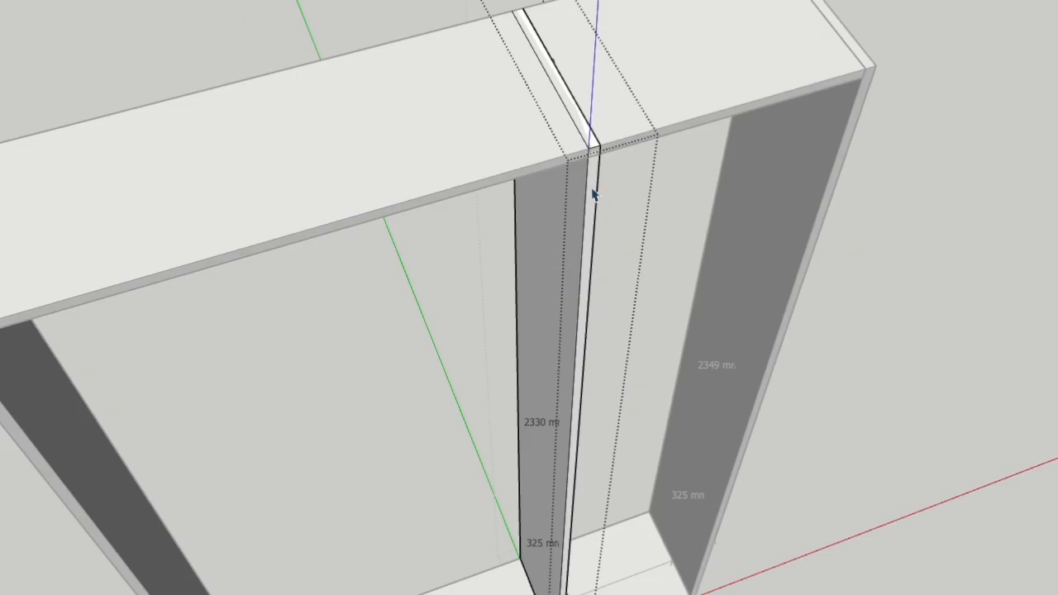
{"action": "double_click", "coordinate": [583, 192]}
{"action": "key", "text": "m"}
{"action": "left_click", "coordinate": [594, 142]}
- Move the divider flush against the right side panel and offset it inward to lay out equal compartments
{"action": "key", "text": "o"}
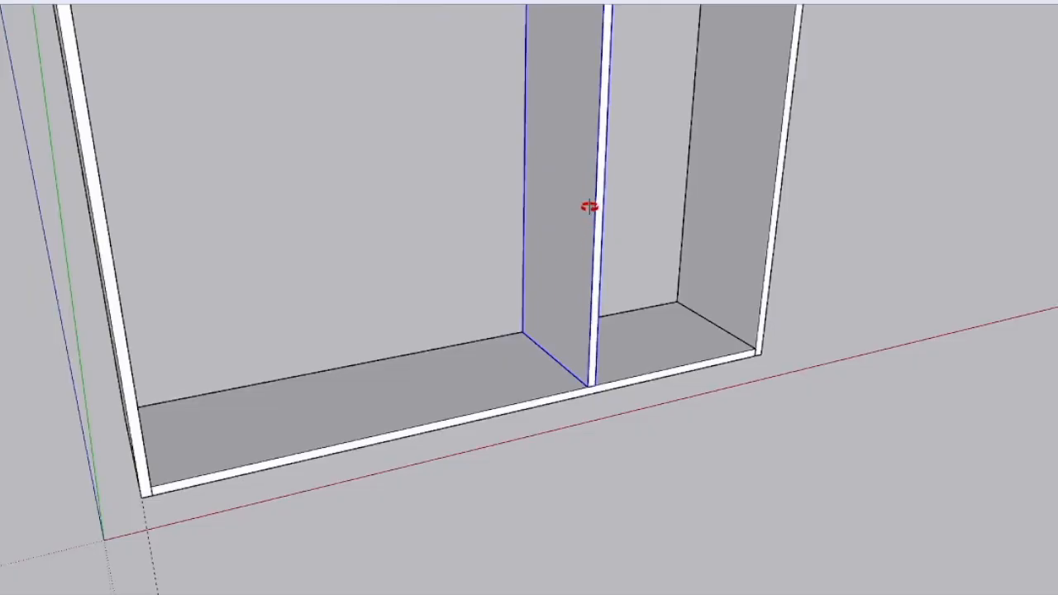
{"action": "left_click_drag", "start_coordinate": [589, 203], "coordinate": [542, 514]}
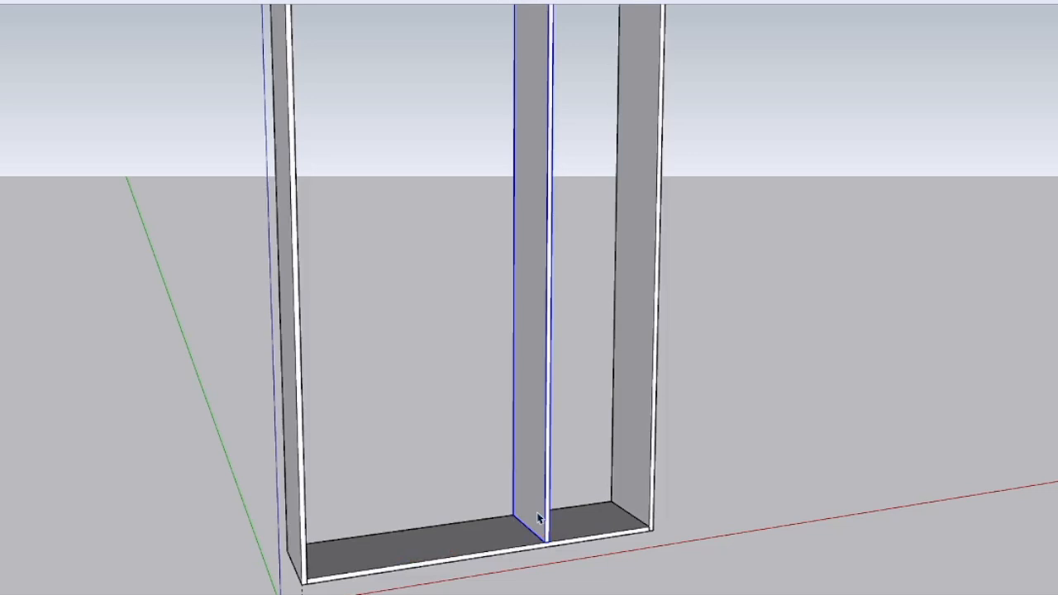
{"action": "key", "text": "m"}
{"action": "left_click_drag", "start_coordinate": [552, 538], "coordinate": [640, 524]}
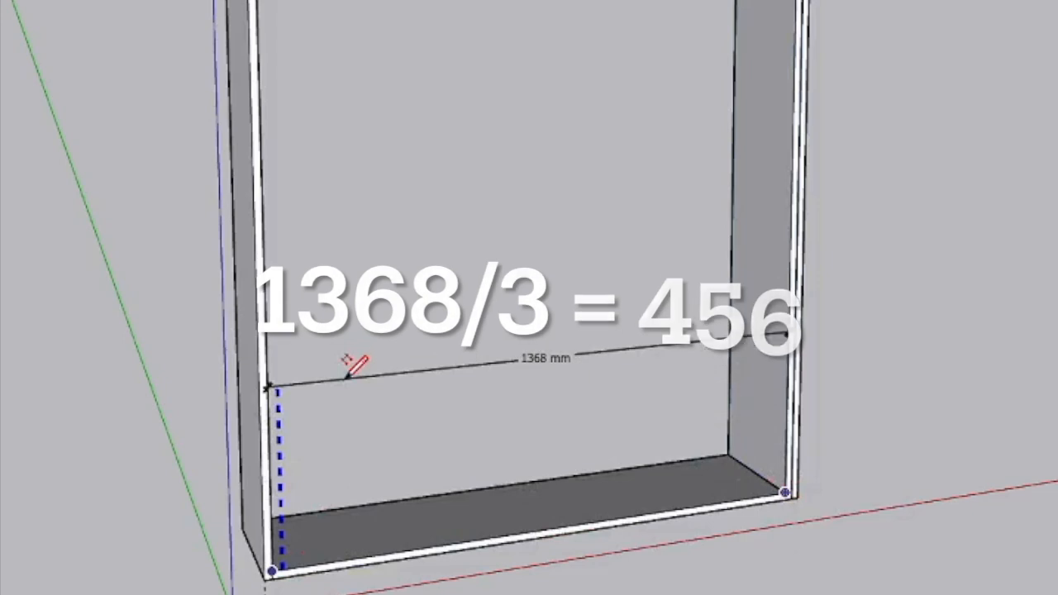
{"action": "left_click", "coordinate": [755, 473]}
{"action": "left_click", "coordinate": [628, 490]}
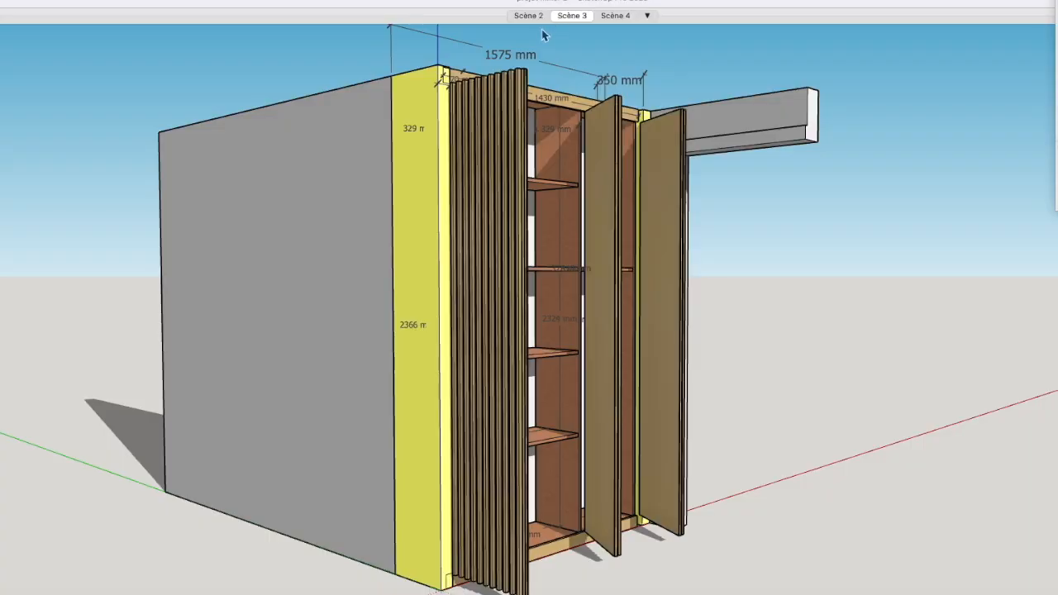
- View Scène 2 of the finished cabinet project as a reference
{"action": "left_click", "coordinate": [542, 17]}
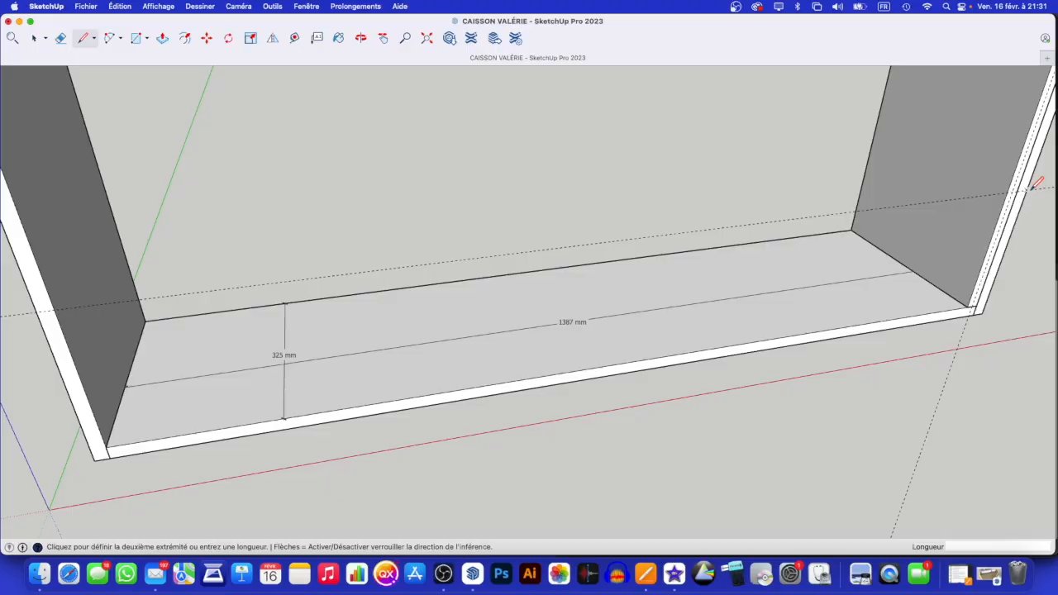
- Draw a 1425 mm line along the horizontal guide between the side panels' outer edges and divide it into three segments
{"action": "left_click", "coordinate": [524, 254]}
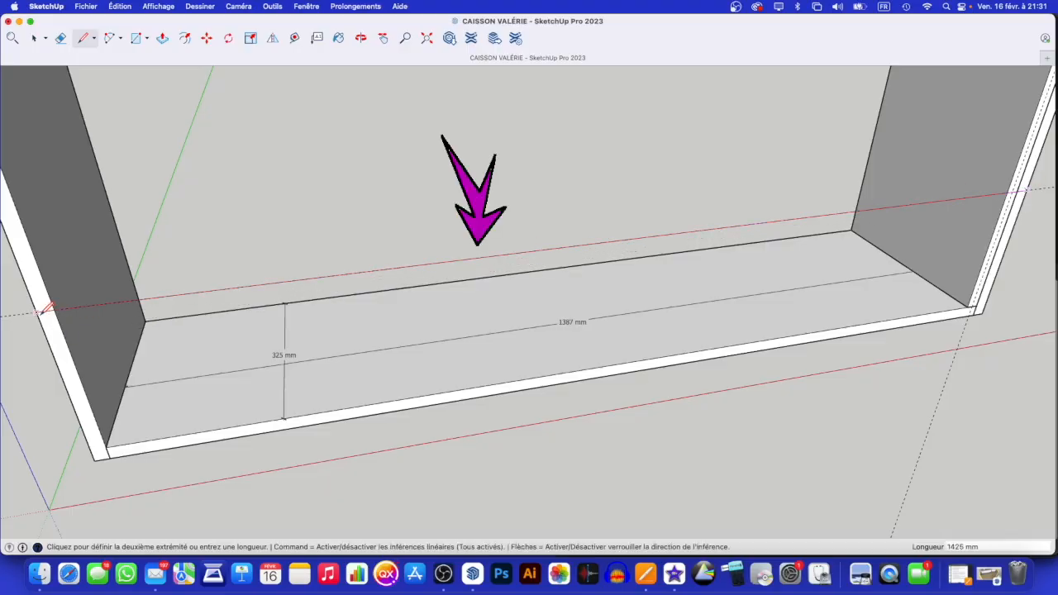
{"action": "key", "text": "space"}
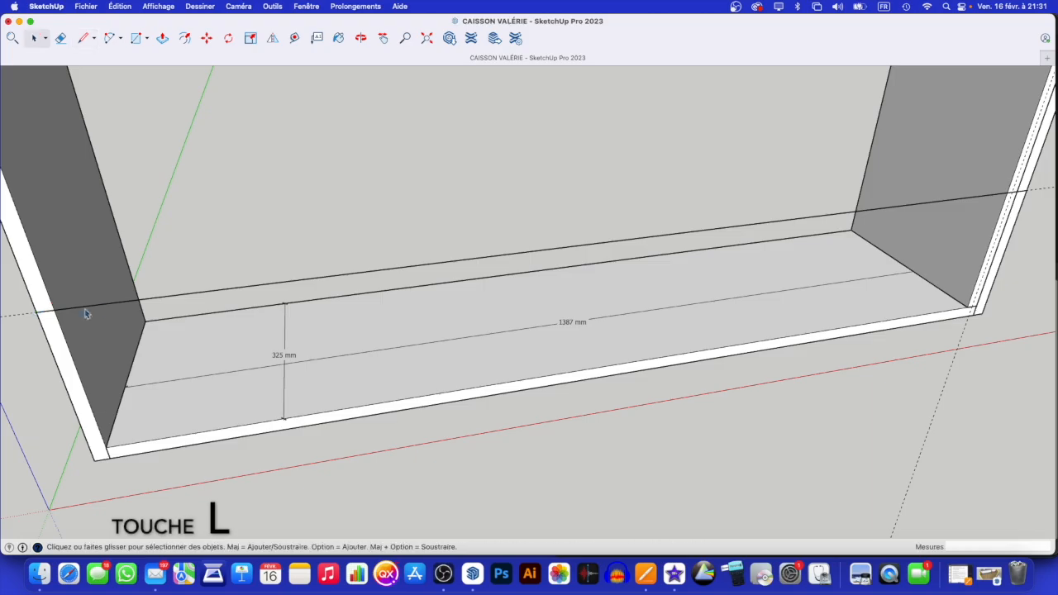
{"action": "left_click", "coordinate": [538, 247]}
{"action": "right_click", "coordinate": [538, 246]}
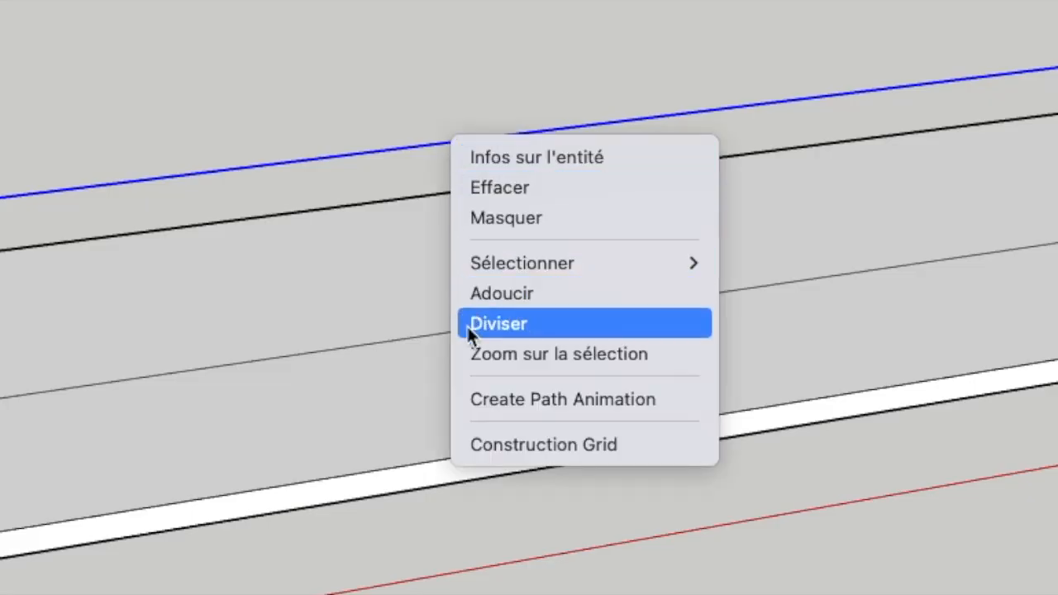
{"action": "left_click", "coordinate": [473, 326]}
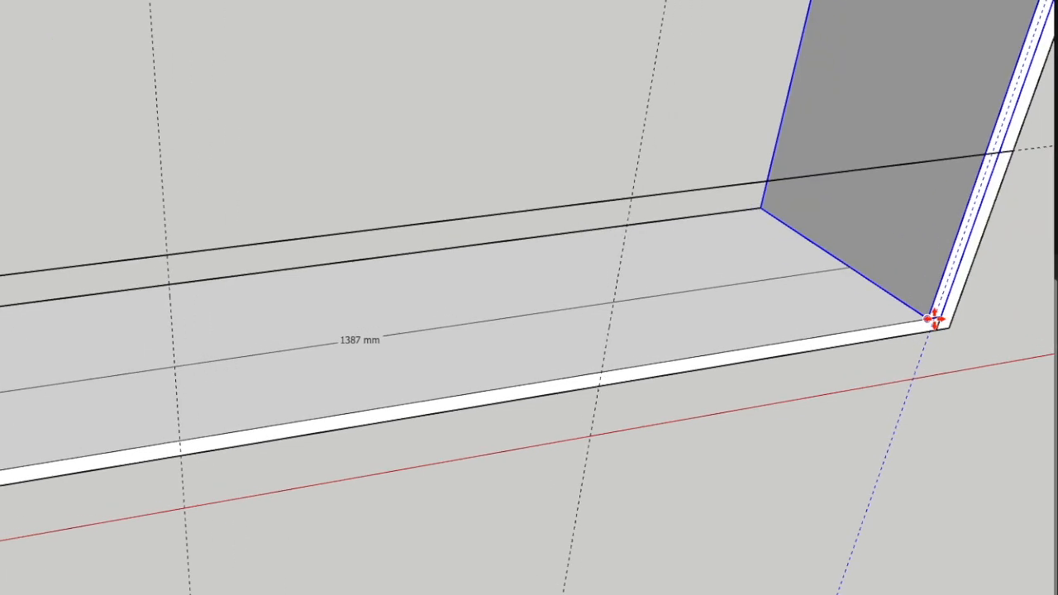
- Place dividers from the right side panel onto the two vertical guides at the thirds of the cabinet width
{"action": "left_click", "coordinate": [931, 319]}
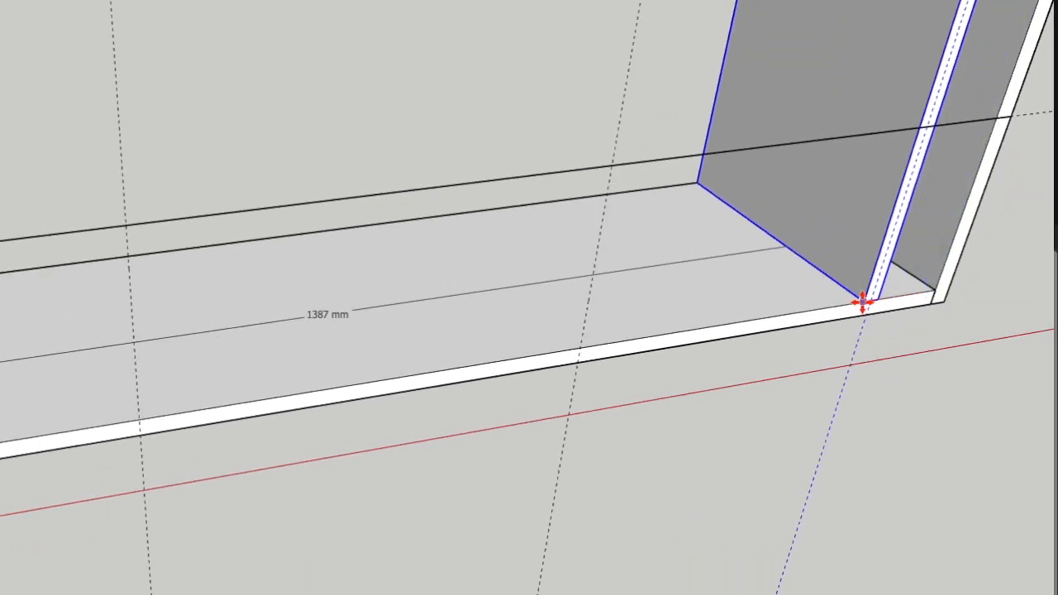
{"action": "scroll", "coordinate": [748, 321], "scroll_direction": "up", "scroll_amount": 2}
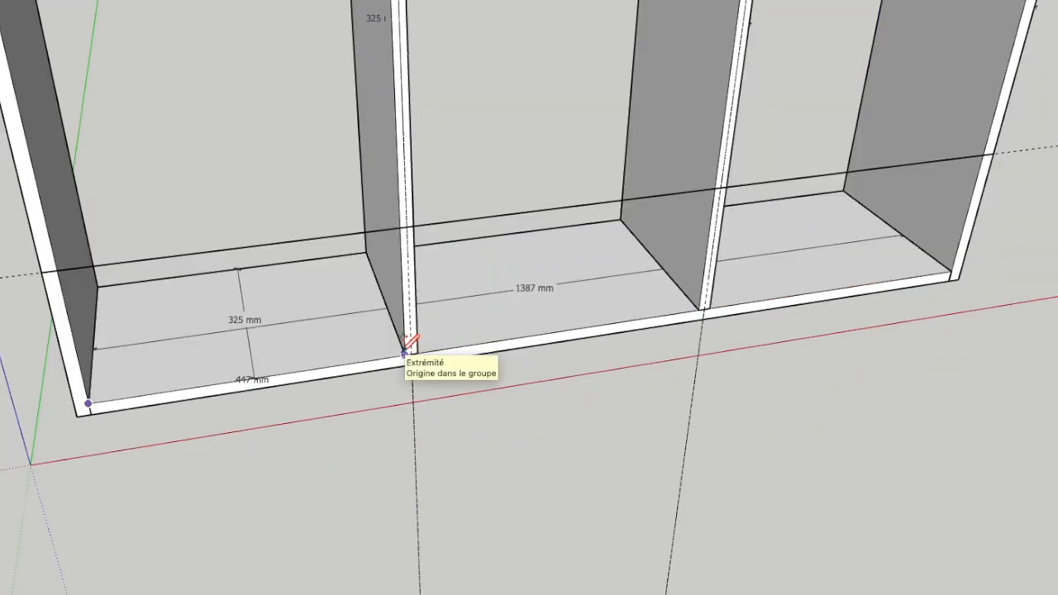
- Dimension the widths of the three compartments along the front edge of the bottom panel
{"action": "left_click", "coordinate": [402, 354]}
{"action": "left_click", "coordinate": [701, 309]}
{"action": "left_click", "coordinate": [697, 338]}
{"action": "left_click", "coordinate": [701, 311]}
{"action": "left_click", "coordinate": [949, 277]}
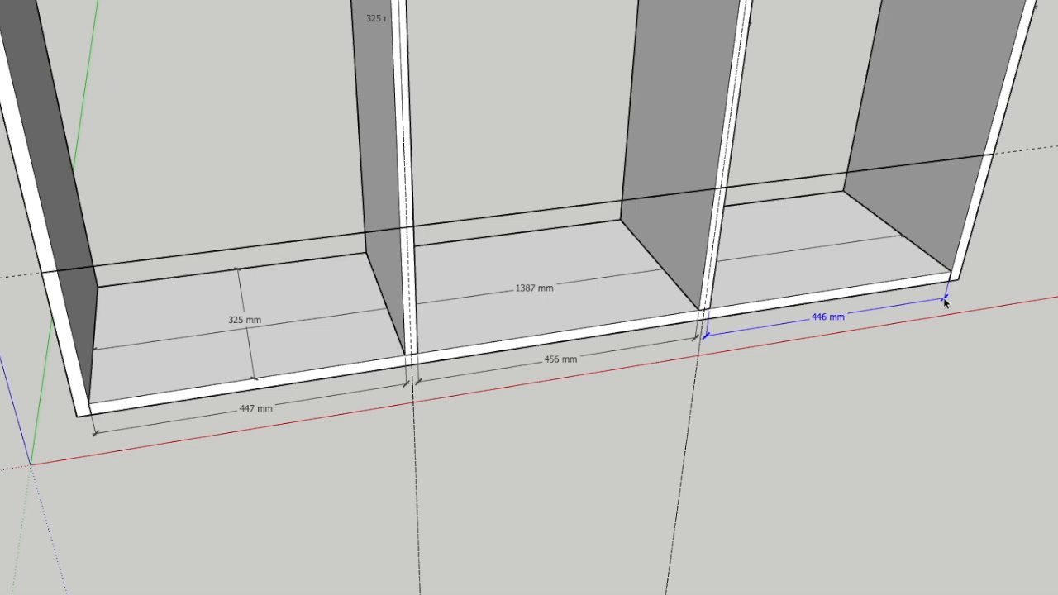
- Place the third compartment's width dimension in front of the bottom panel, in line with the other two
{"action": "left_click", "coordinate": [945, 303]}
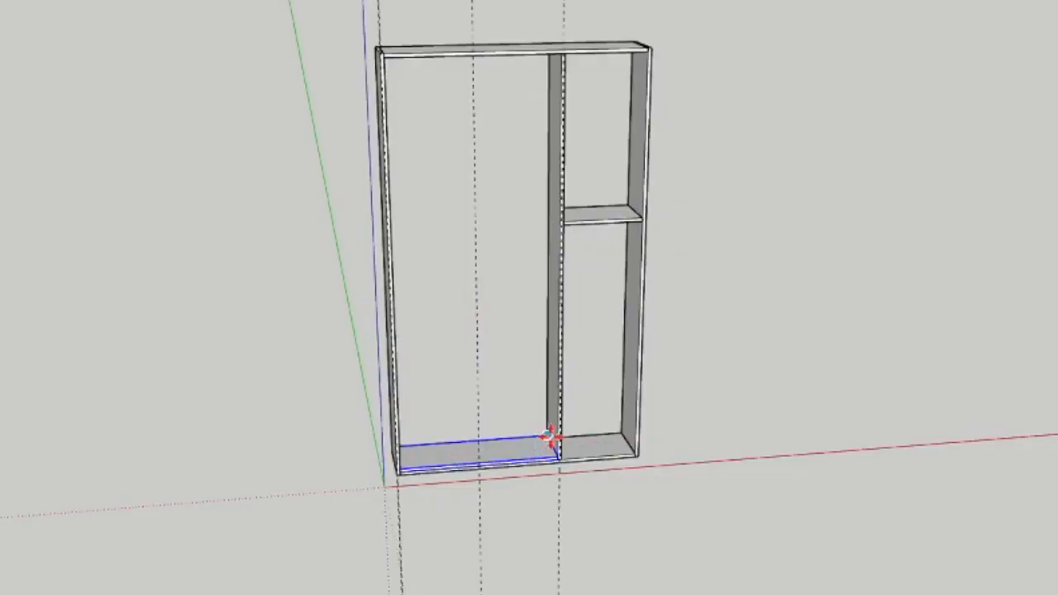
- Copy the left compartment's bottom shelf upward as a 4x array and delete the extra copy above the cabinet
{"action": "left_click", "coordinate": [551, 432]}
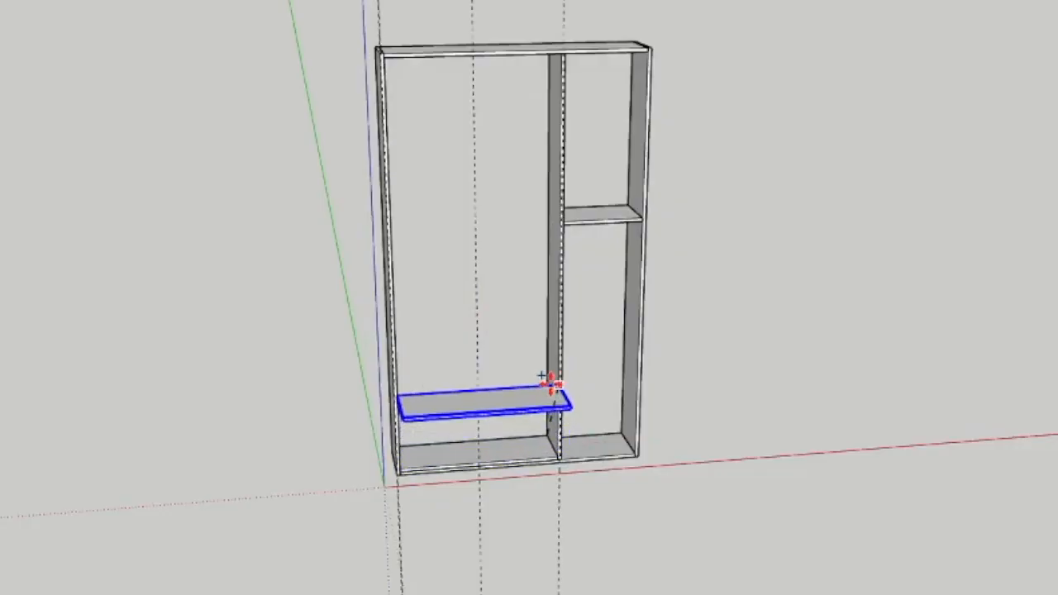
{"action": "left_click", "coordinate": [546, 333]}
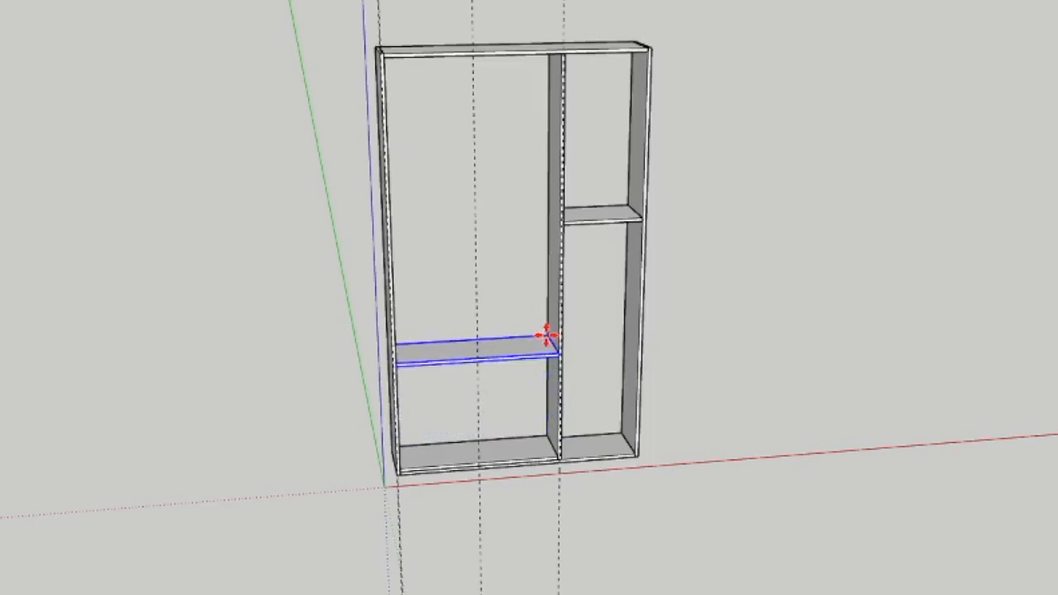
{"action": "type", "text": "4x"}
{"action": "key", "text": "Return"}
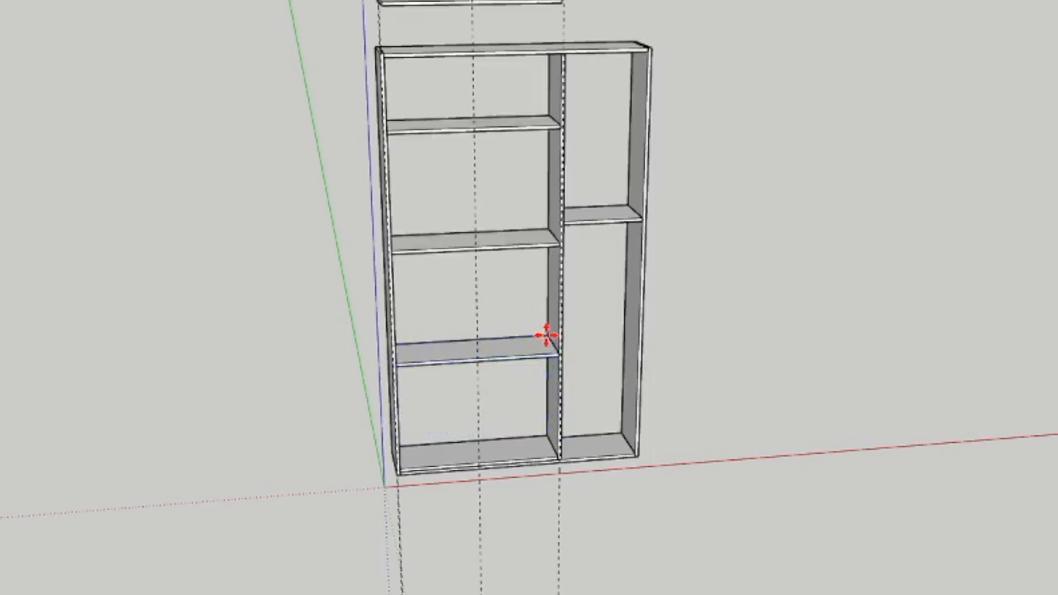
{"action": "left_click", "coordinate": [458, 4]}
{"action": "key", "text": "Delete"}
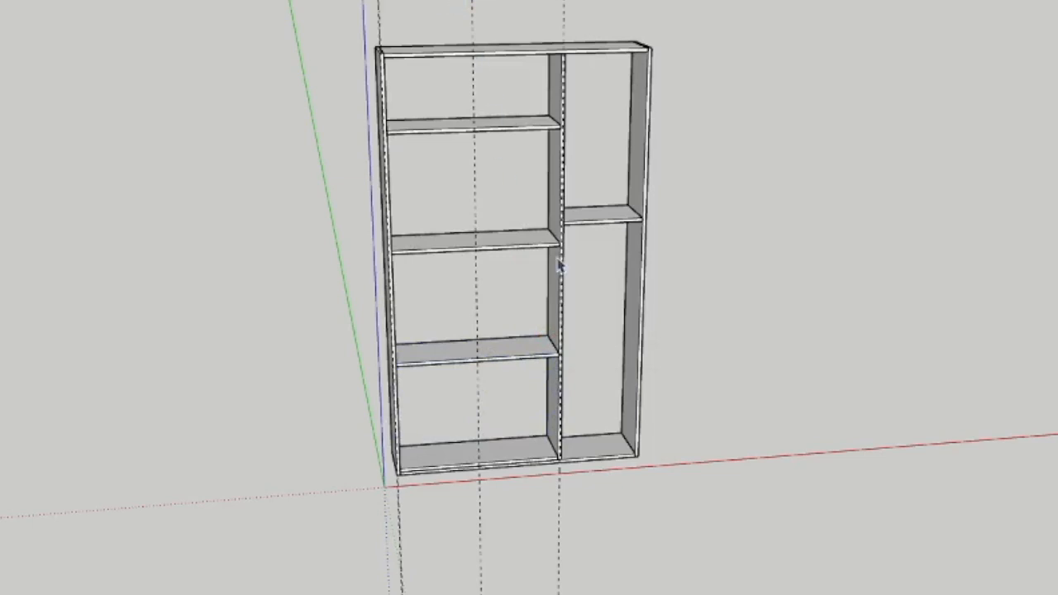
- Undo the deletion of the extra shelf and the shelf array
{"action": "key", "text": "ctrl+z"}
{"action": "key", "text": "ctrl+z"}
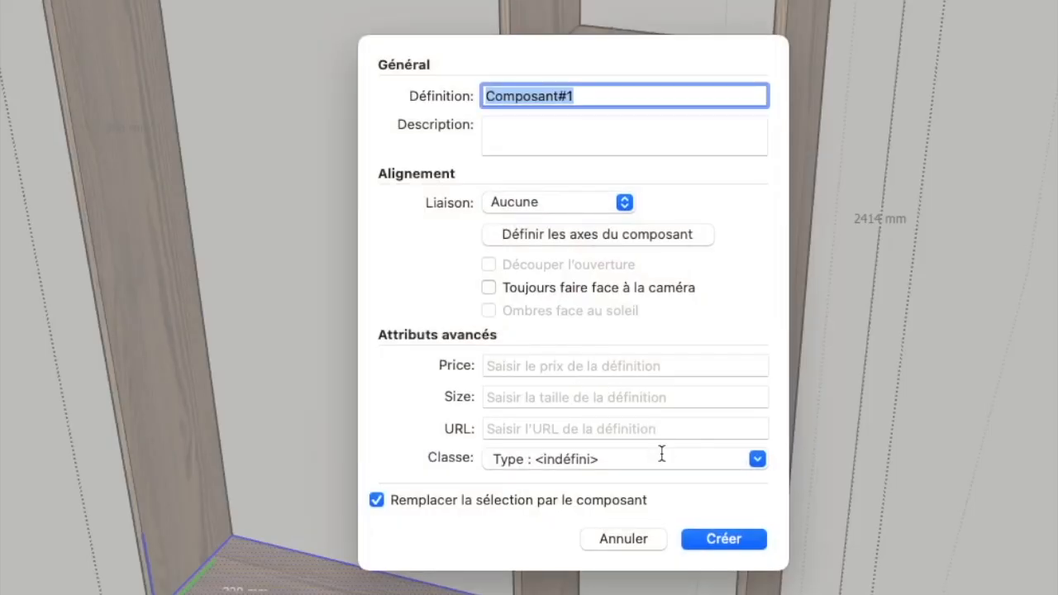
- Create a component named ETAGERE DE GAUCHE from the selected left shelf
{"action": "type", "text": "ETAGERE DE GAU"}
{"action": "type", "text": "CHE"}
{"action": "key", "text": "Return"}
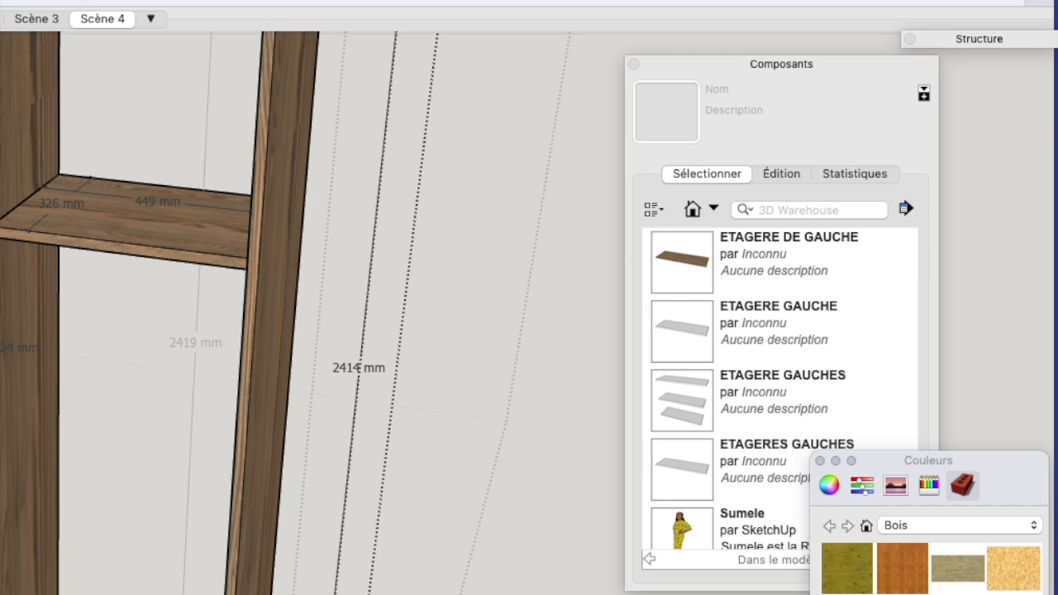
- Insert two more ETAGERE DE GAUCHE shelves in the left compartment and move the three shelves up from the base
{"action": "left_click", "coordinate": [683, 257]}
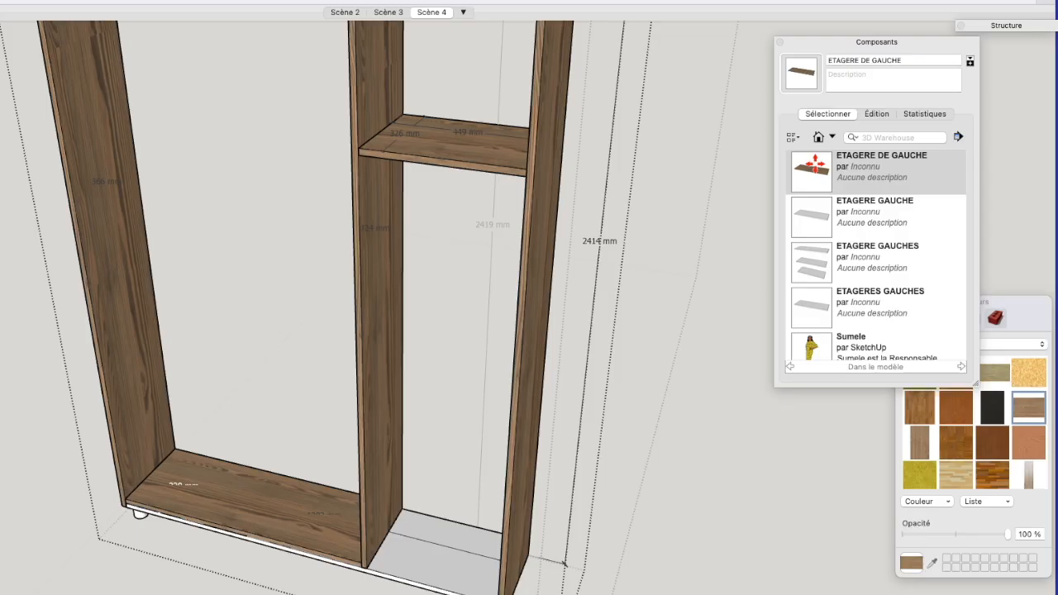
{"action": "left_click", "coordinate": [102, 366]}
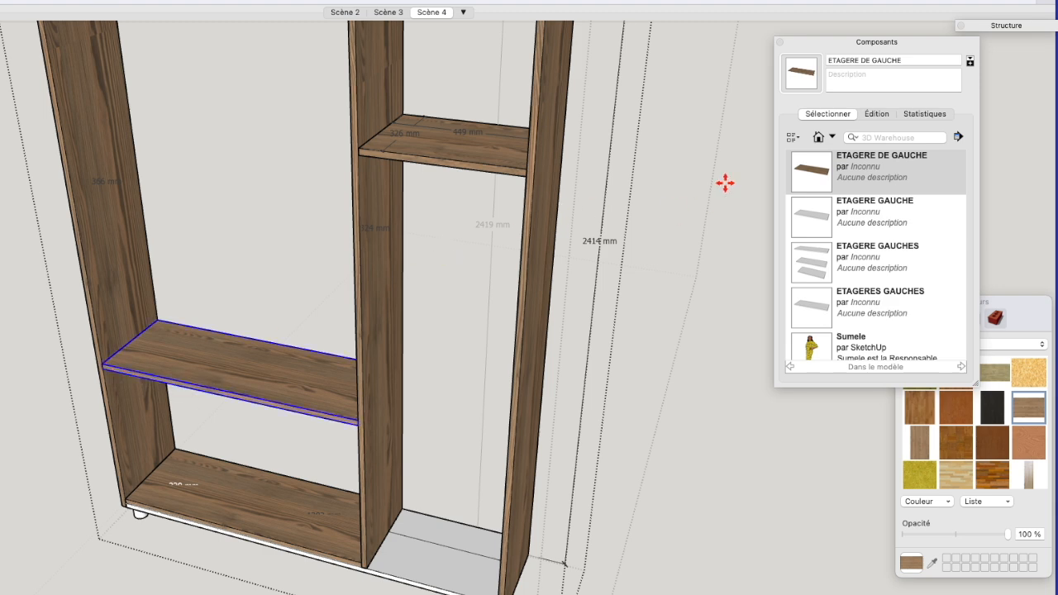
{"action": "left_click", "coordinate": [817, 177]}
{"action": "left_click", "coordinate": [76, 220]}
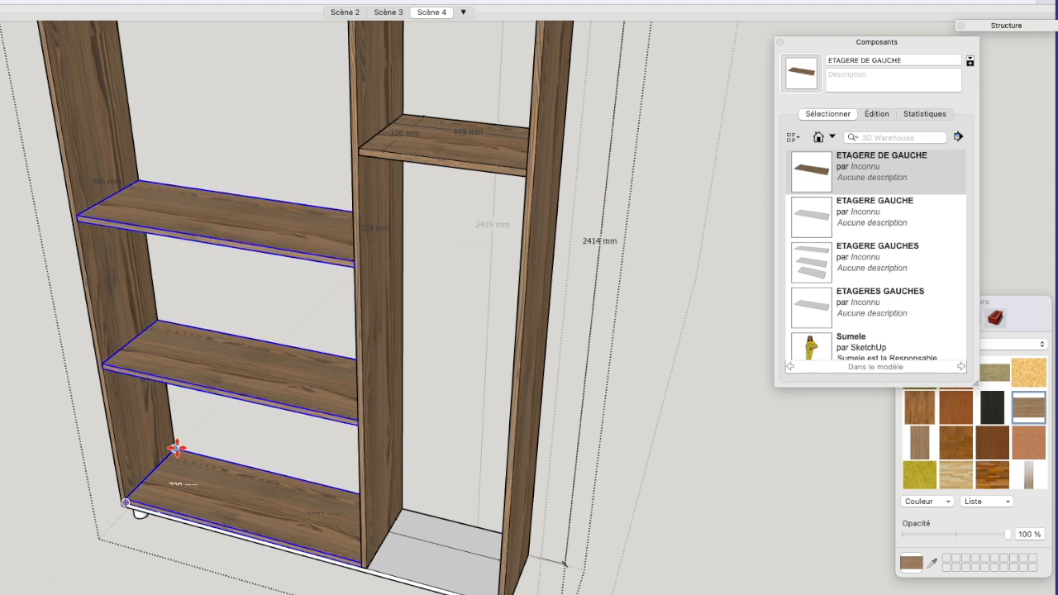
{"action": "left_click", "coordinate": [176, 448]}
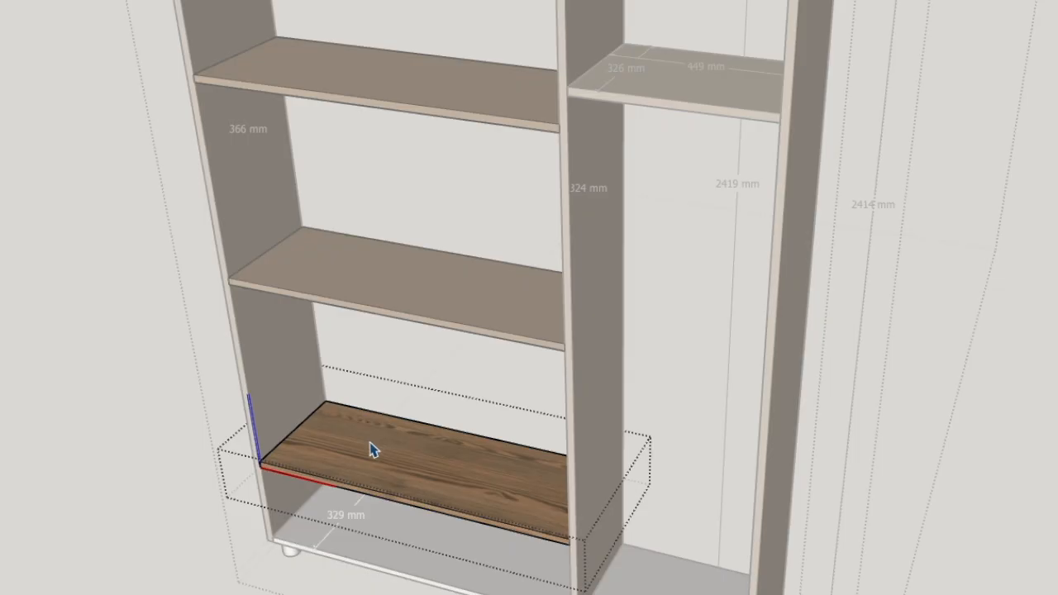
- Scale the lowest left shelf's geometry along the red axis inside its component to shorten it well clear of the divider
{"action": "left_click", "coordinate": [371, 444]}
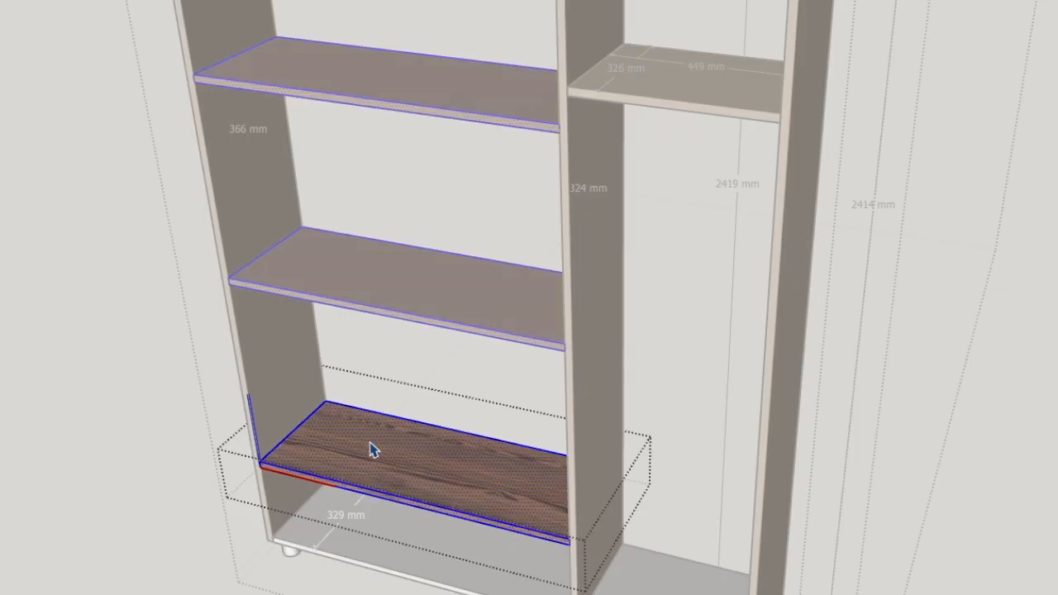
{"action": "key", "text": "s"}
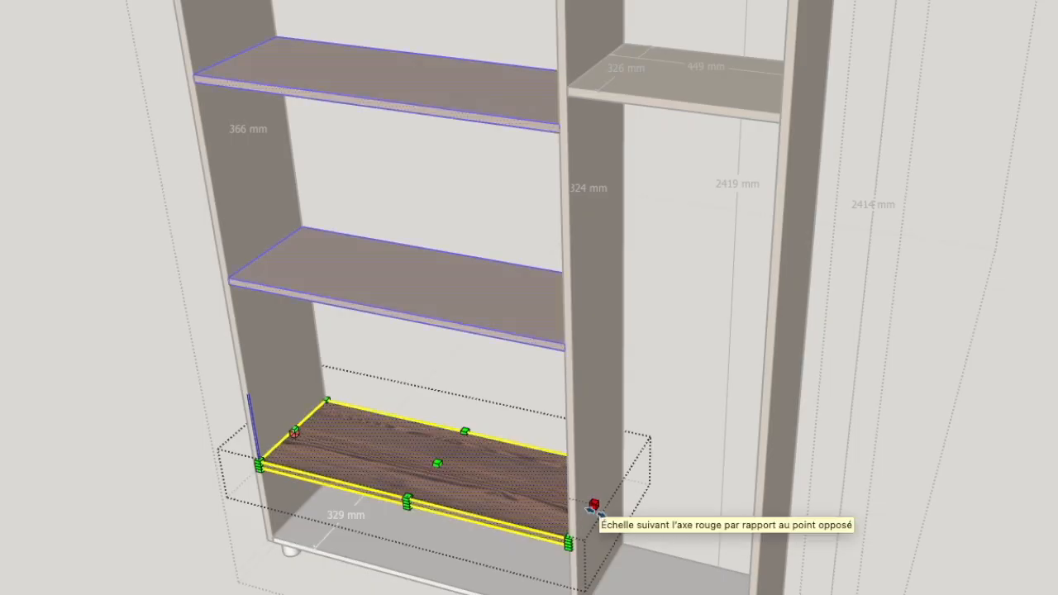
{"action": "left_click_drag", "start_coordinate": [594, 504], "coordinate": [520, 489]}
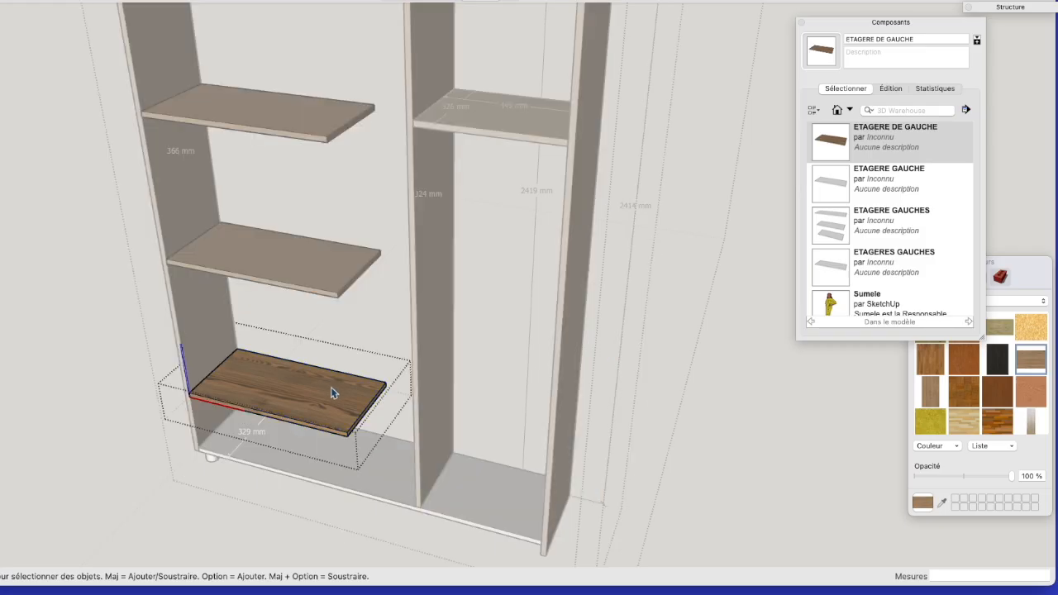
- Paint the left shelf component with an orange-brown wood material from the Bois collection and leave component editing
{"action": "key", "text": "b"}
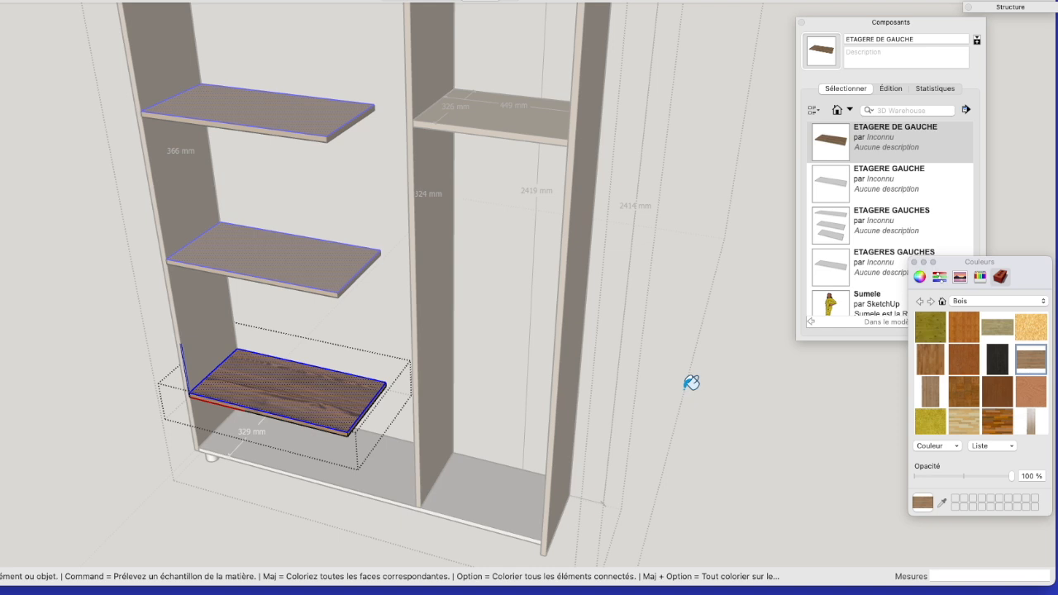
{"action": "left_click", "coordinate": [961, 332]}
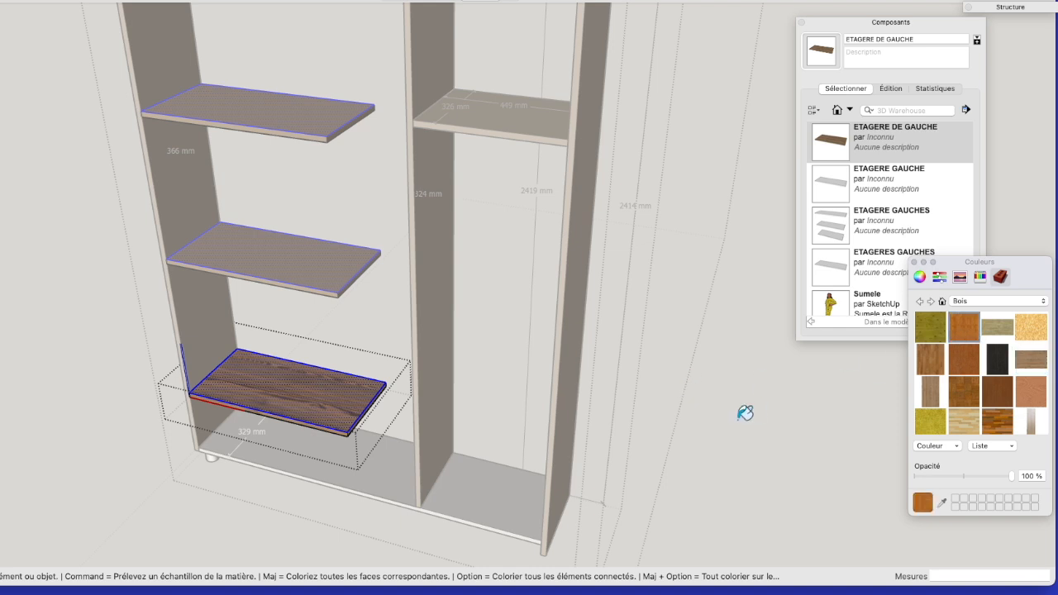
{"action": "left_click", "coordinate": [324, 385]}
{"action": "key", "text": "space"}
{"action": "left_click", "coordinate": [384, 339]}
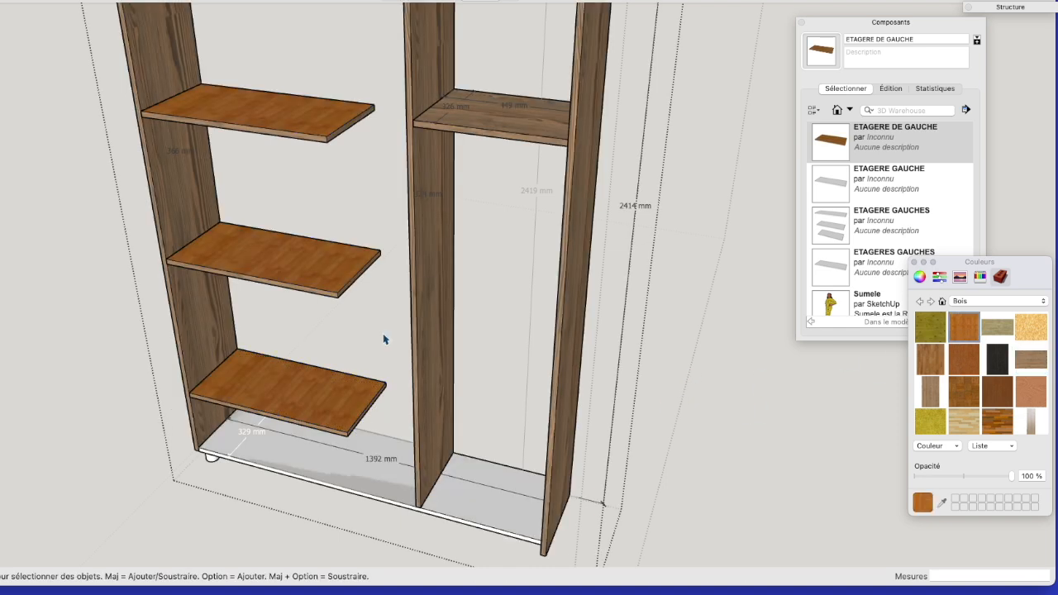
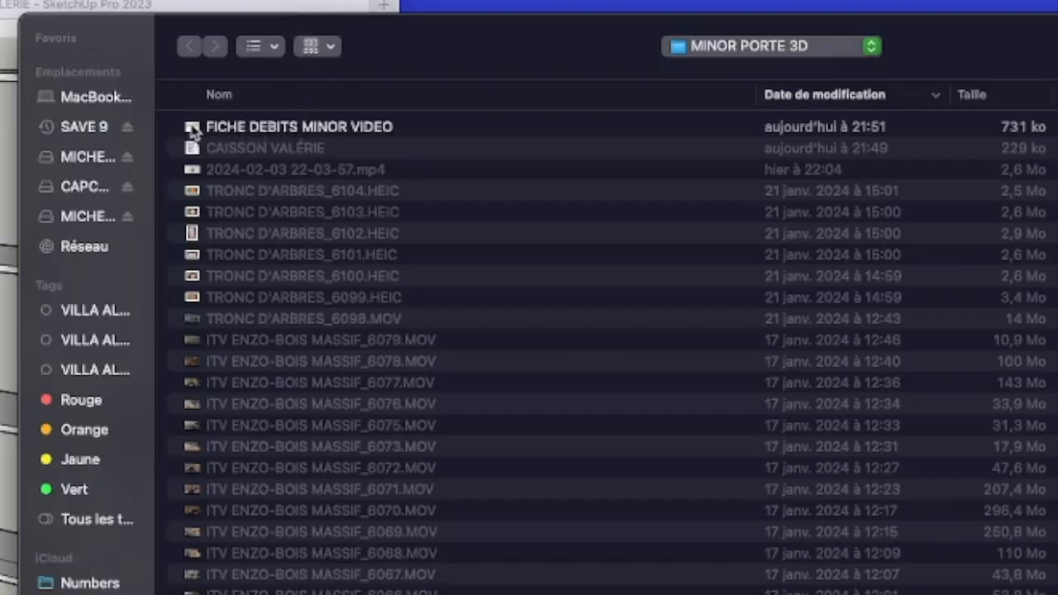
- Open the file FICHE DEBITS MINOR VIDEO from the MINOR PORTE 3D folder
{"action": "double_click", "coordinate": [191, 128]}
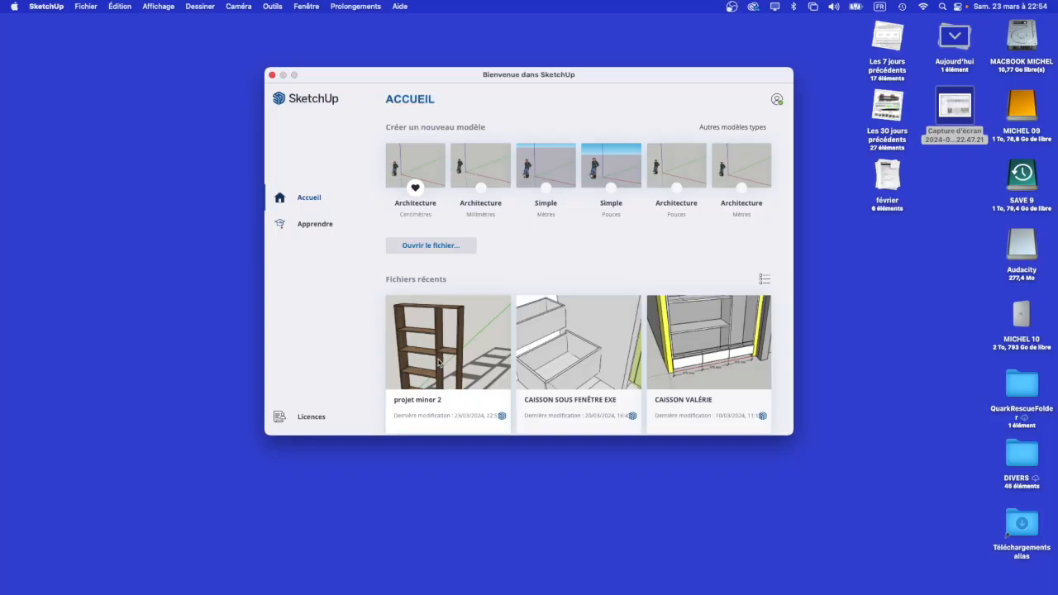
- Open the recent model projet minor 2 and add a new scene of the selected bookcase
{"action": "left_click", "coordinate": [439, 363]}
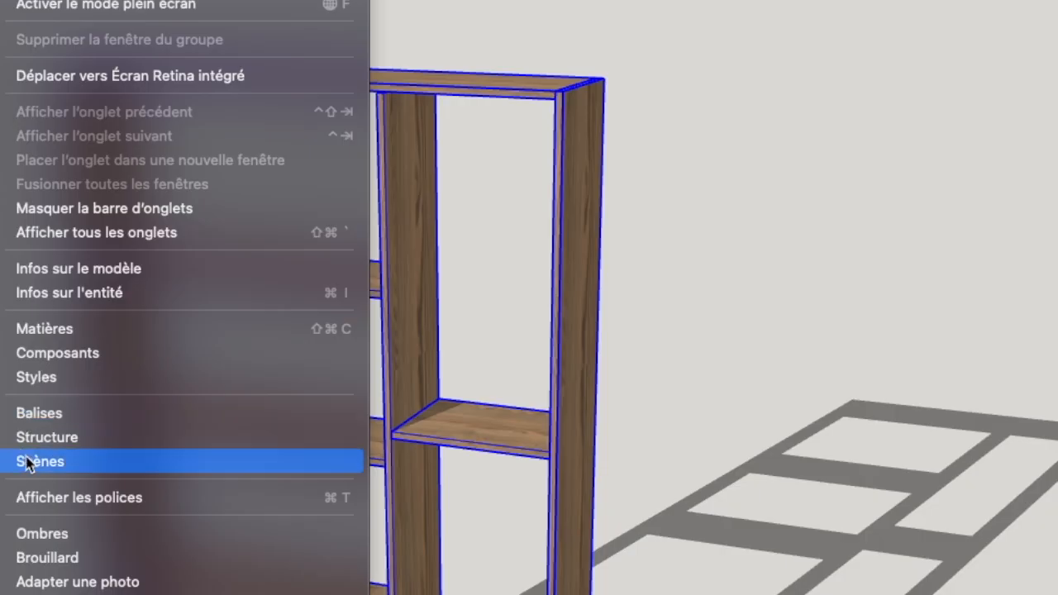
{"action": "left_click", "coordinate": [28, 462]}
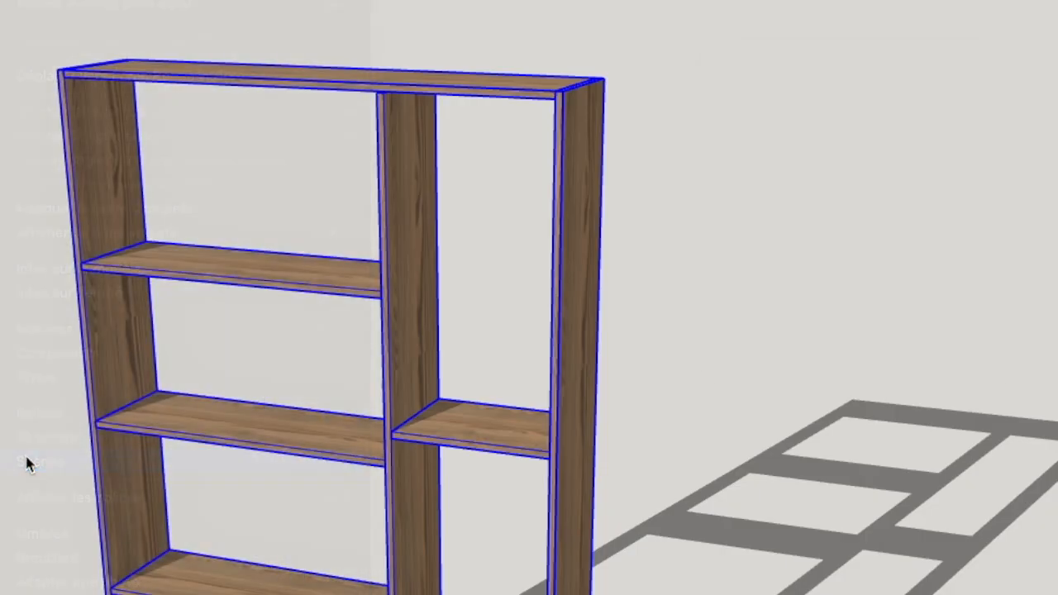
{"action": "left_click", "coordinate": [762, 86]}
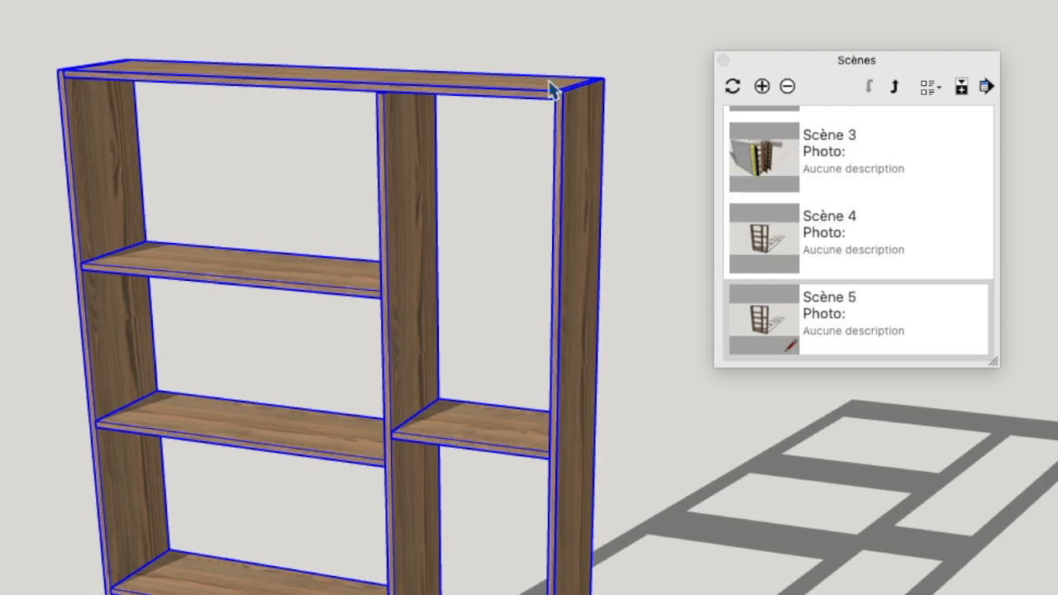
- Try deleting the selected bookcase in the new scene and undo the deletion
{"action": "key", "text": "Delete"}
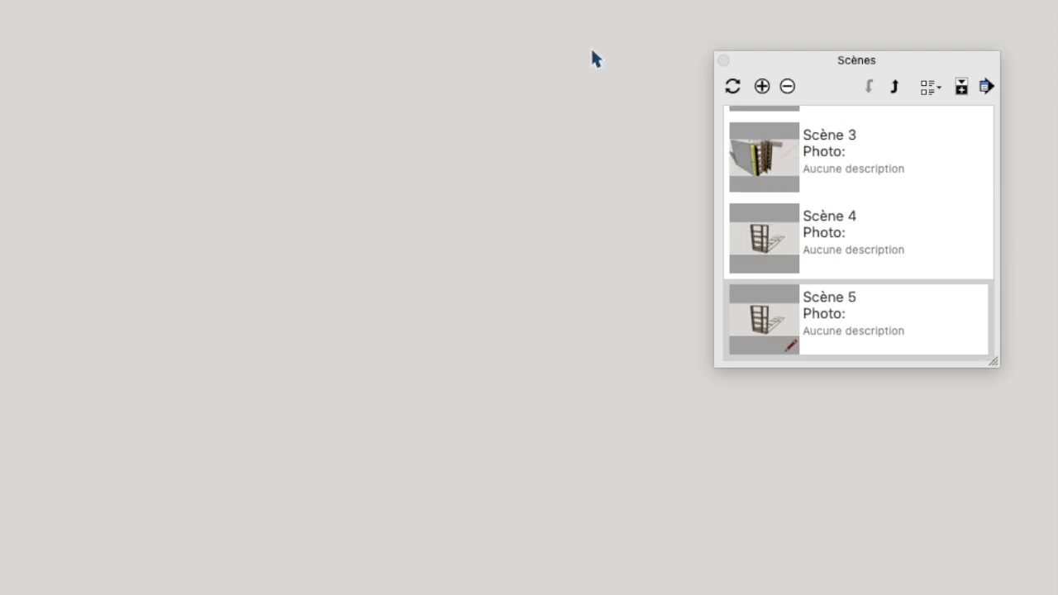
{"action": "key", "text": "super+z"}
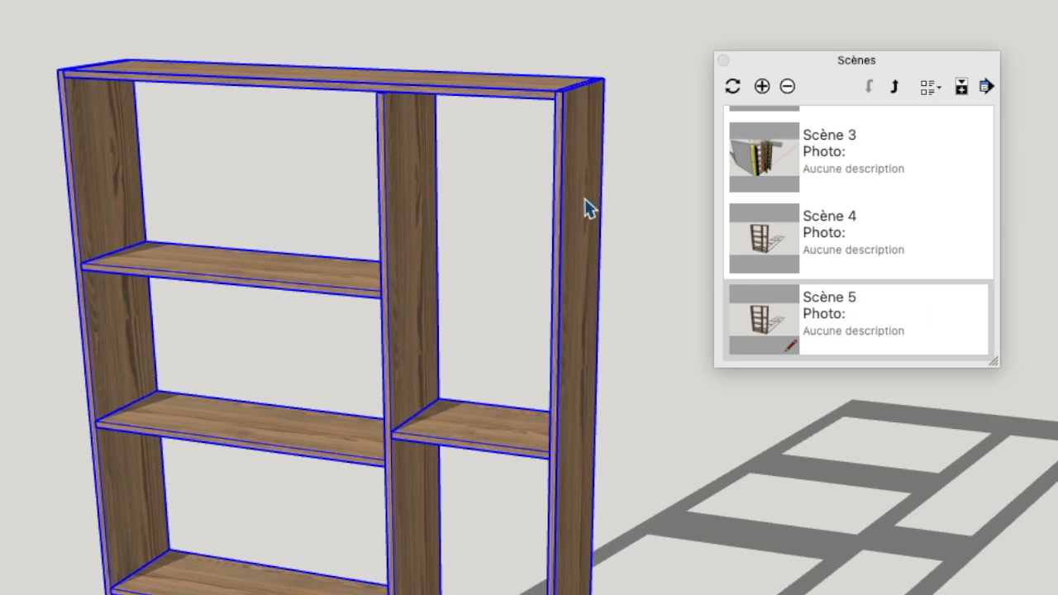
- Select the whole bookcase and update the new scene with all of its listed properties
{"action": "left_click", "coordinate": [668, 195]}
{"action": "key", "text": "super+a"}
{"action": "left_click", "coordinate": [732, 87]}
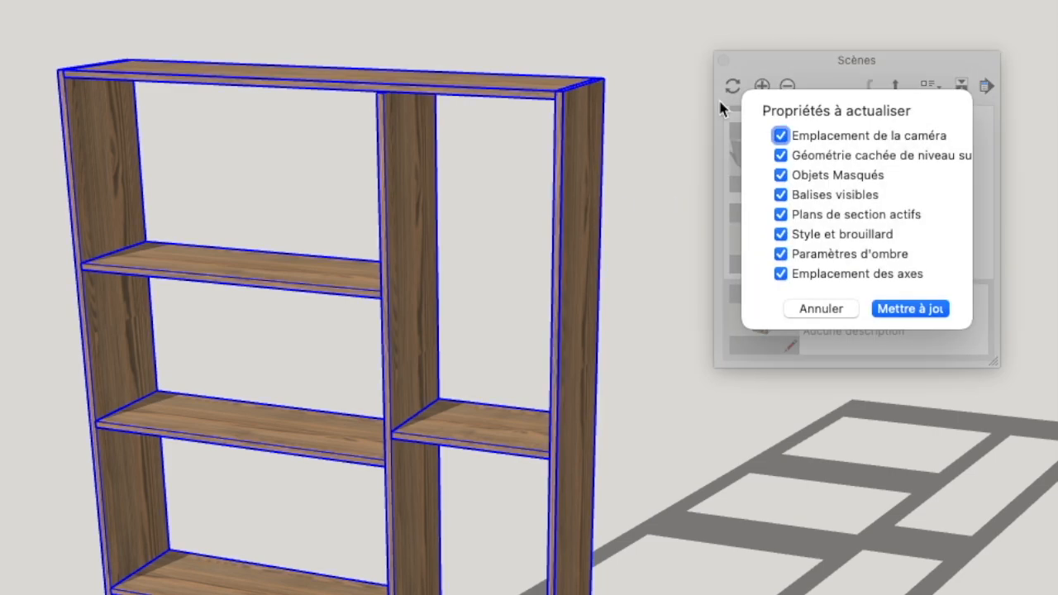
{"action": "left_click", "coordinate": [910, 308]}
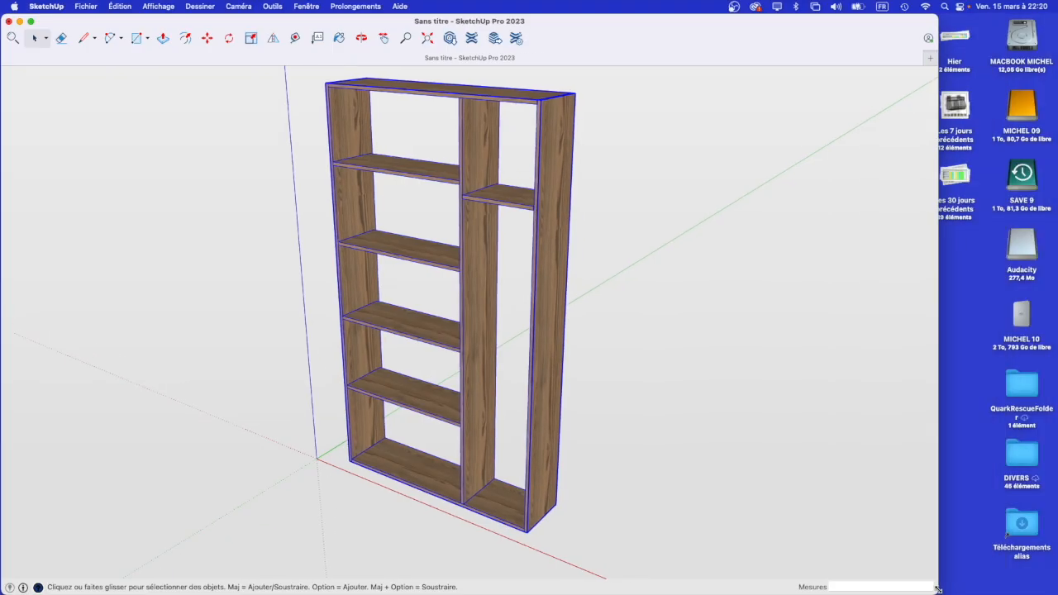
- Narrow the model window to uncover the cutting list, and dimension the right side panel's depth and height
{"action": "left_click_drag", "start_coordinate": [938, 589], "coordinate": [427, 589]}
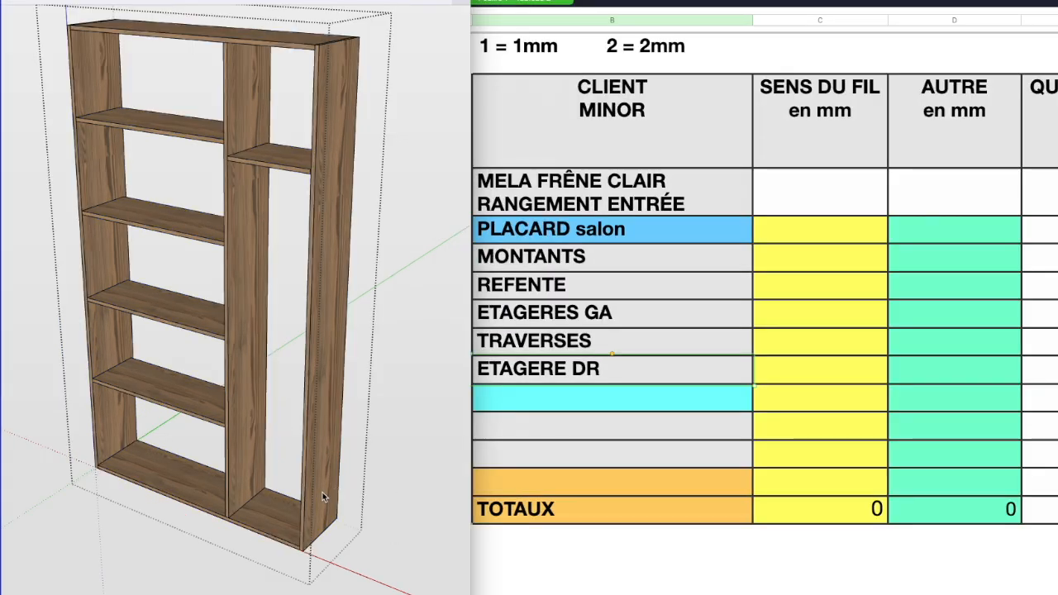
{"action": "left_click", "coordinate": [325, 490]}
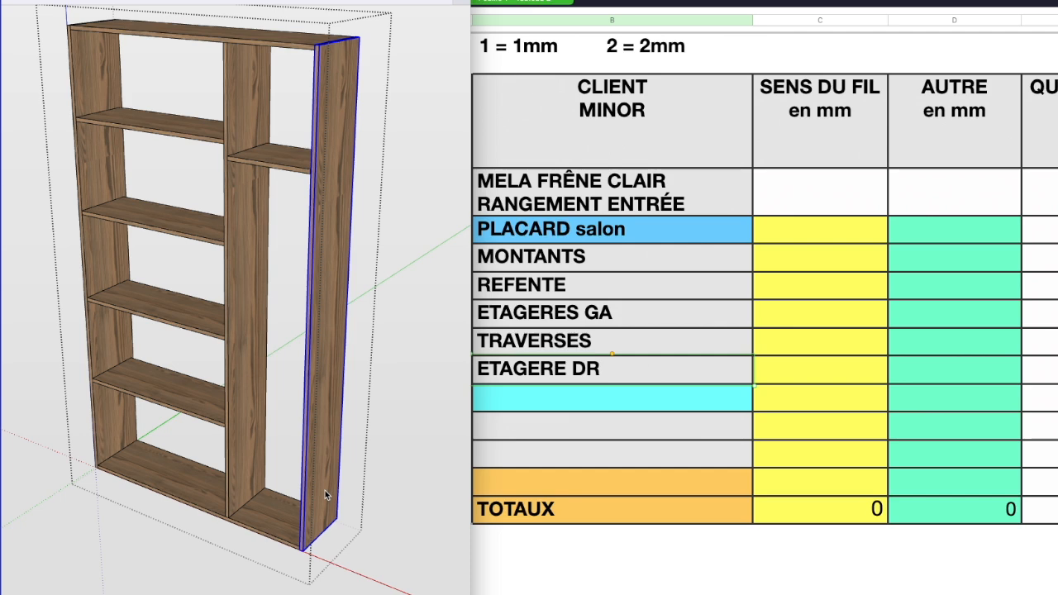
{"action": "double_click", "coordinate": [325, 490]}
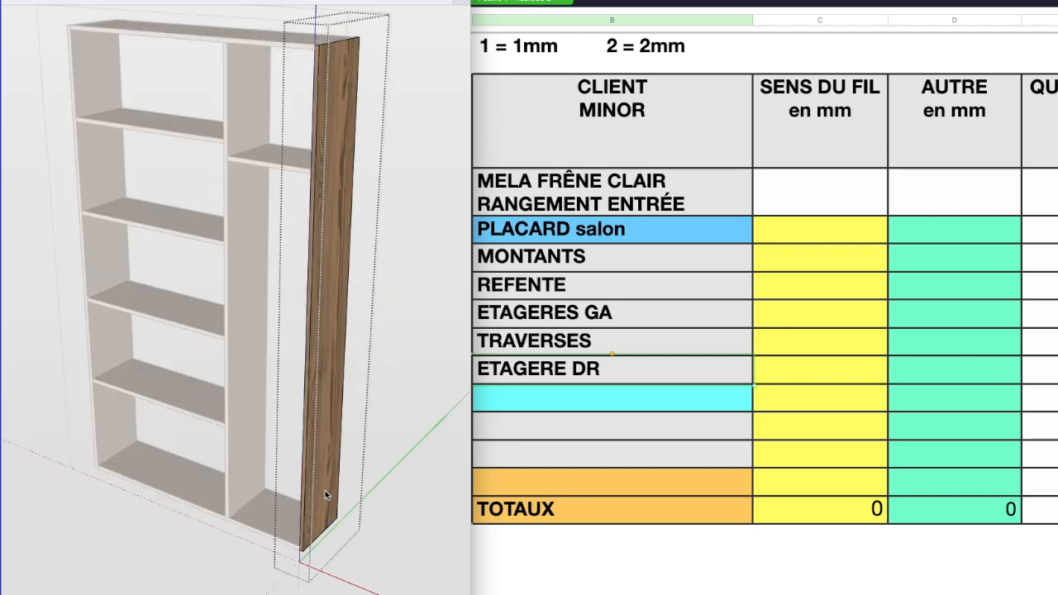
{"action": "left_click", "coordinate": [304, 552]}
{"action": "left_click", "coordinate": [334, 513]}
{"action": "left_click", "coordinate": [381, 535]}
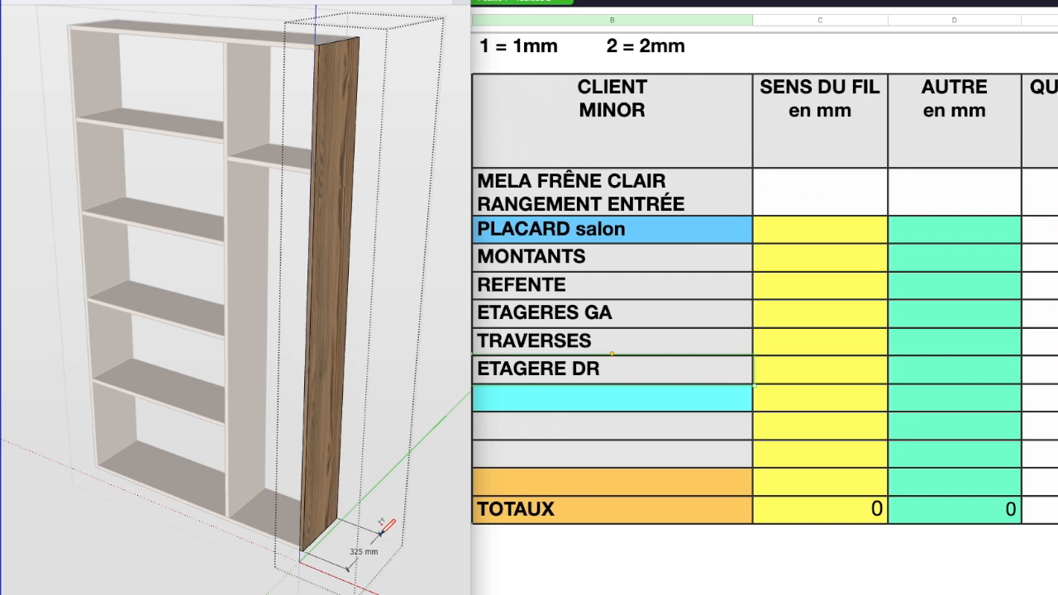
{"action": "left_click", "coordinate": [337, 516]}
{"action": "left_click", "coordinate": [361, 36]}
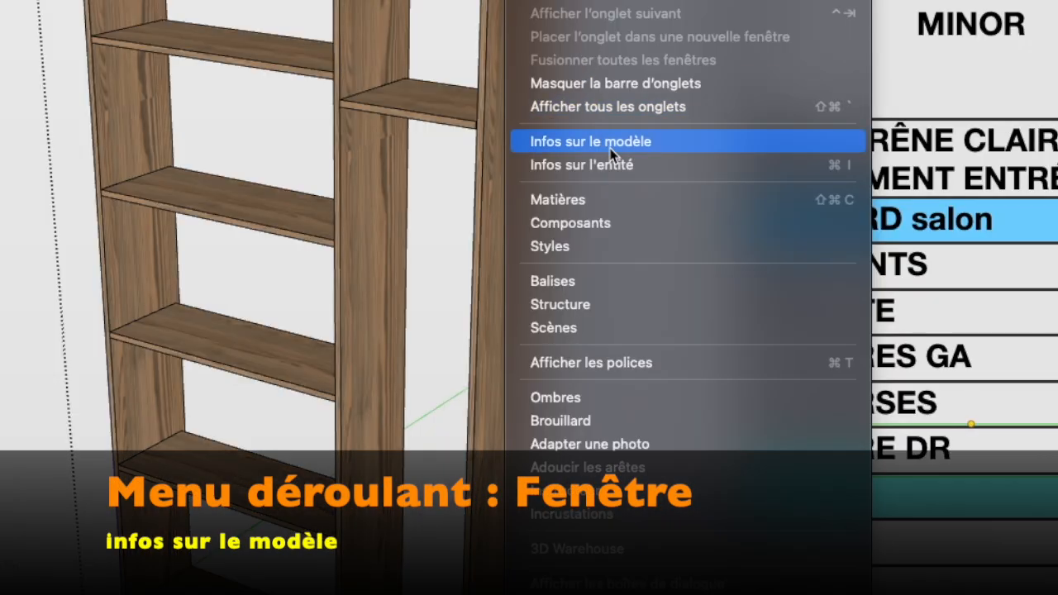
- Set the model's length unit to Millimètres
{"action": "left_click", "coordinate": [610, 148]}
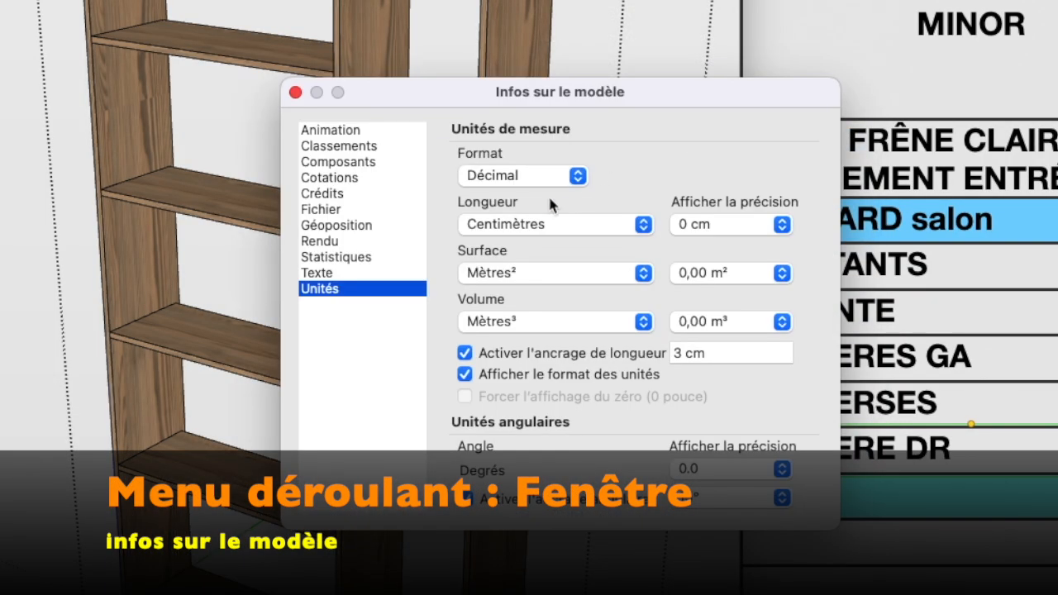
{"action": "left_click", "coordinate": [552, 224]}
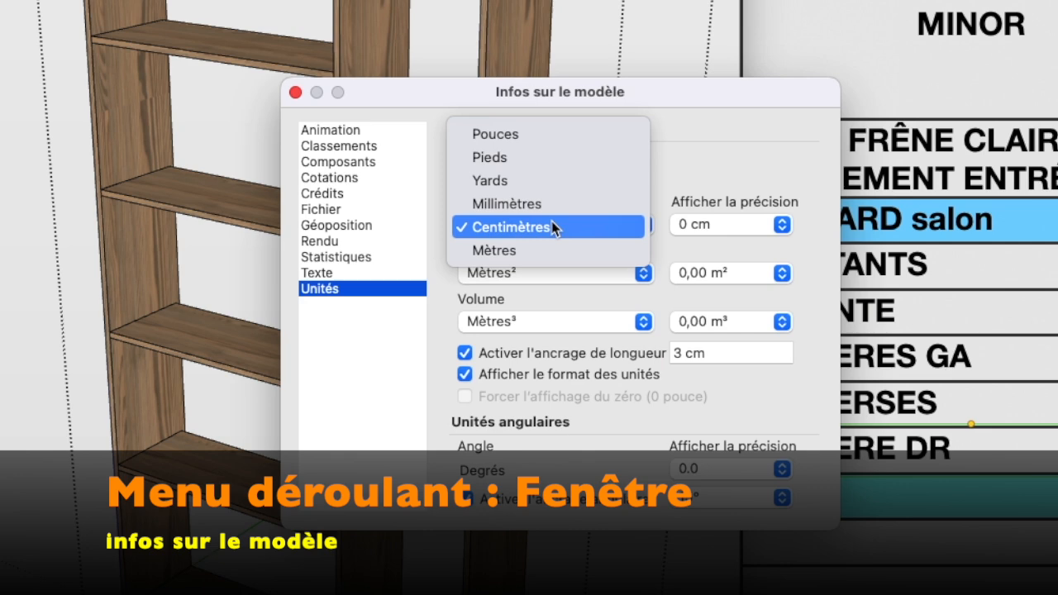
{"action": "left_click", "coordinate": [553, 206]}
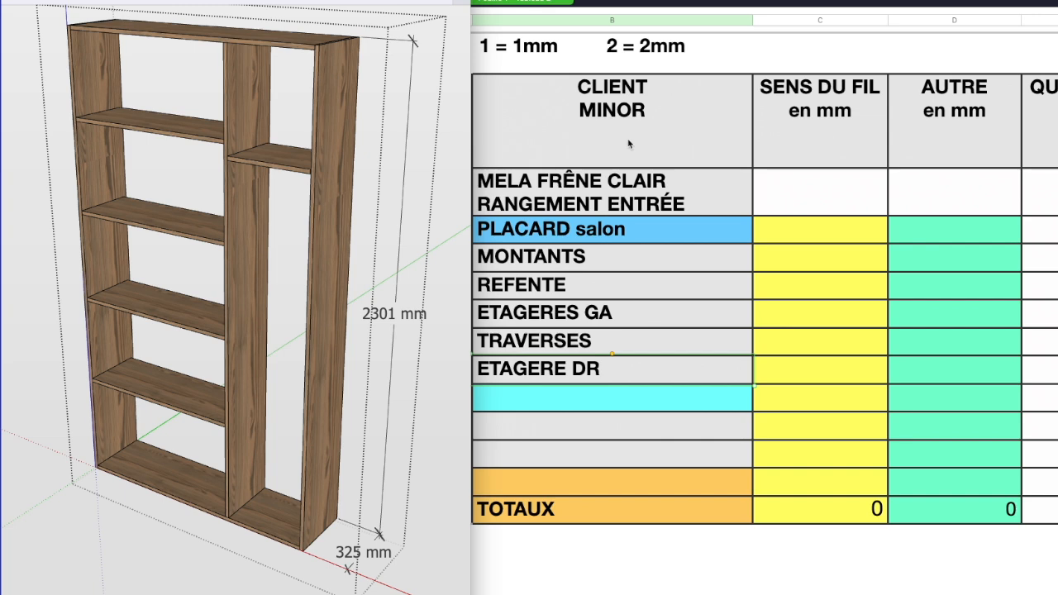
- Switch to the FICHE DEBITS tuto cutting list in Numbers
{"action": "left_click", "coordinate": [671, 136]}
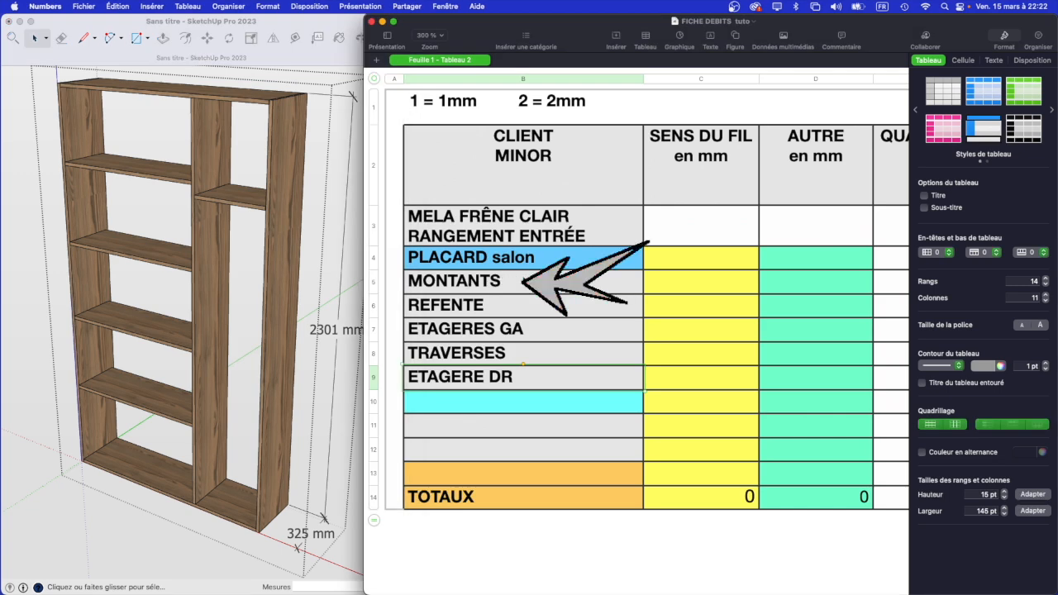
- Fill in the MONTANTS row with 2301 mm along the grain, 325 mm in the other direction and a quantity of 2
{"action": "left_click", "coordinate": [693, 287]}
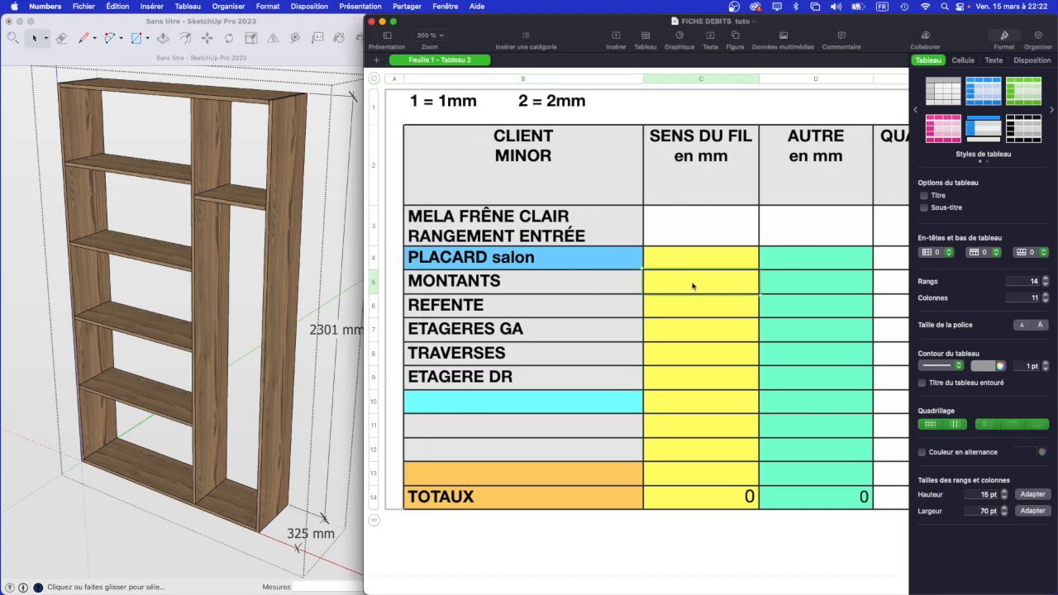
{"action": "type", "text": "2301"}
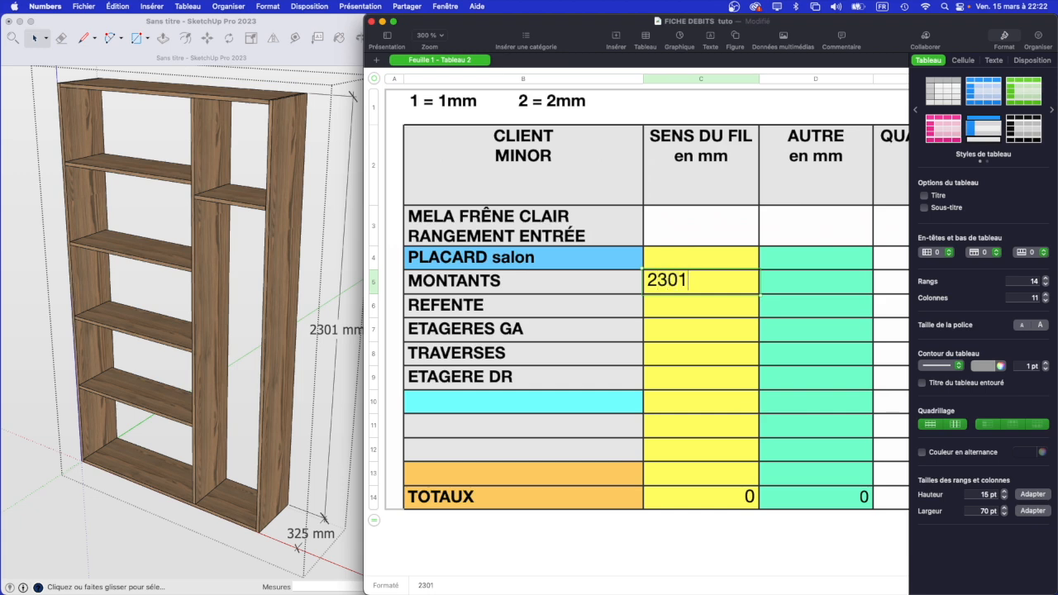
{"action": "key", "text": "Tab"}
{"action": "type", "text": "325"}
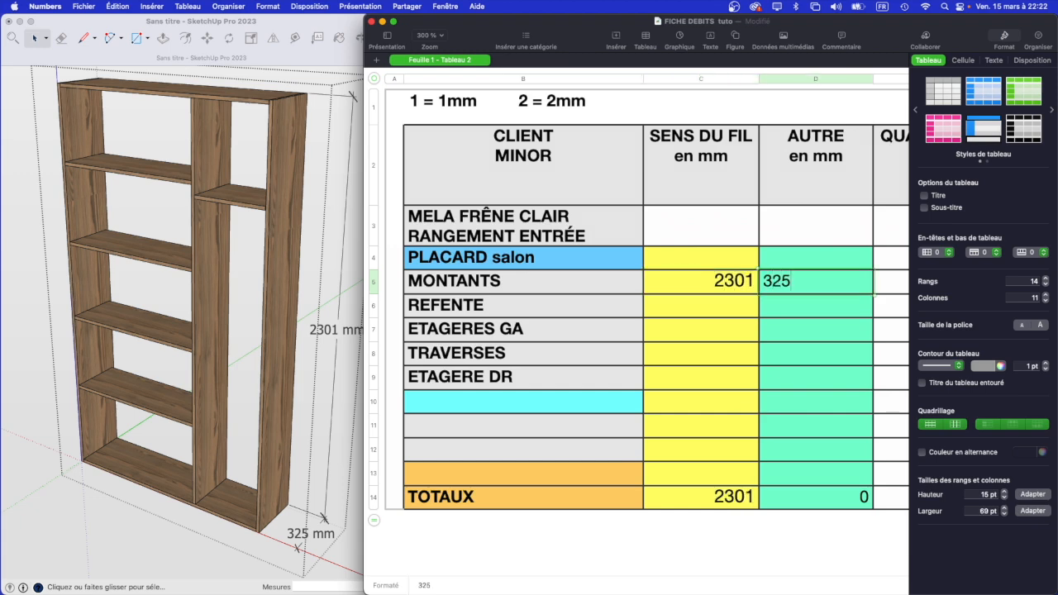
{"action": "key", "text": "Tab"}
{"action": "type", "text": "2"}
{"action": "key", "text": "Tab"}
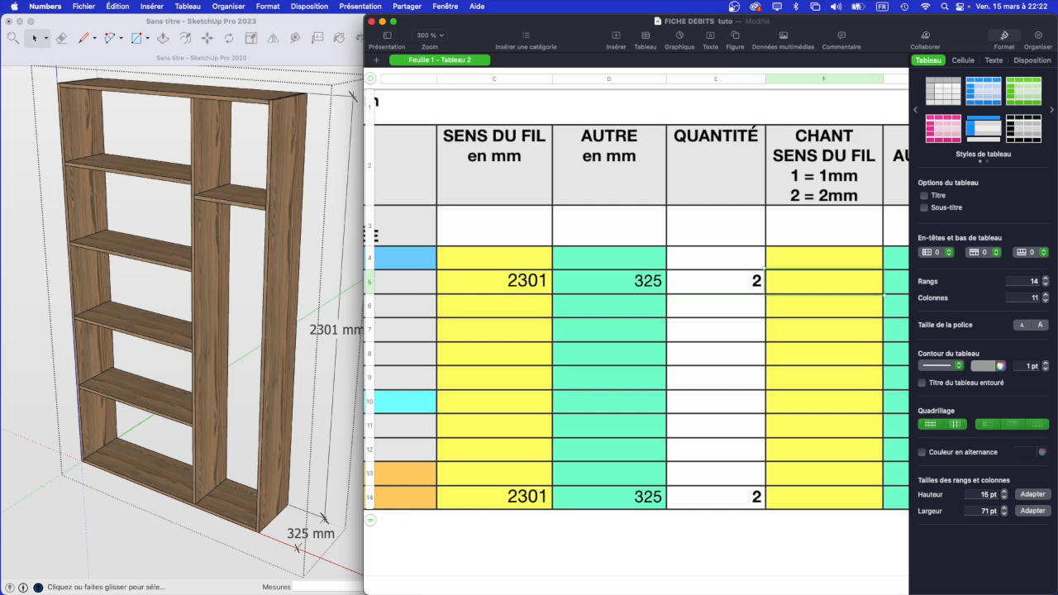
- Set the MONTANTS edge banding to 11 in both the grain and other directions, and the thickness to 19
{"action": "type", "text": "101"}
{"action": "key", "text": "BackSpace"}
{"action": "key", "text": "BackSpace"}
{"action": "key", "text": "BackSpace"}
{"action": "type", "text": "11"}
{"action": "key", "text": "Tab"}
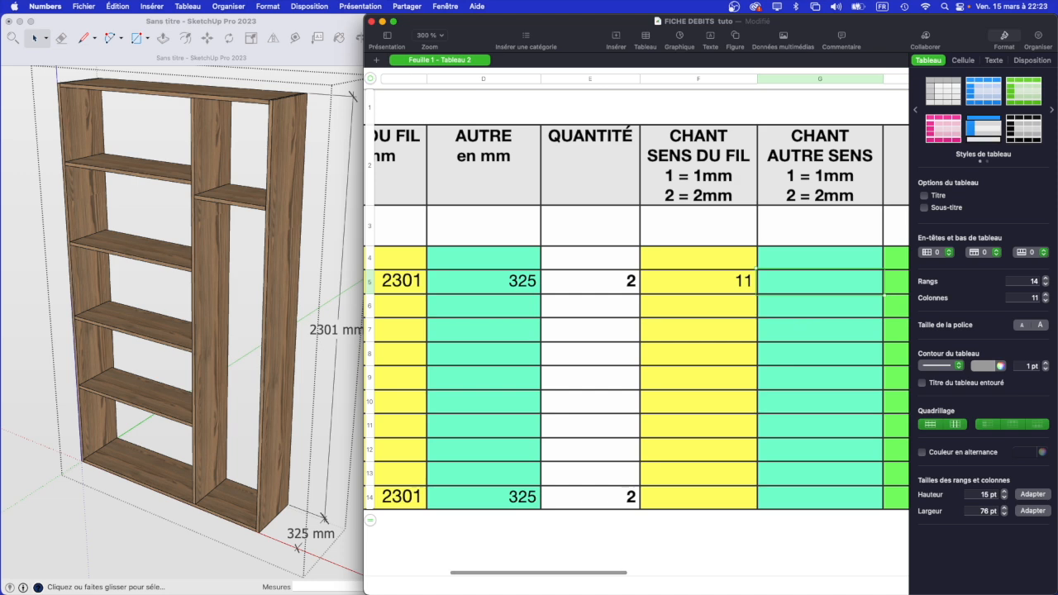
{"action": "type", "text": "11"}
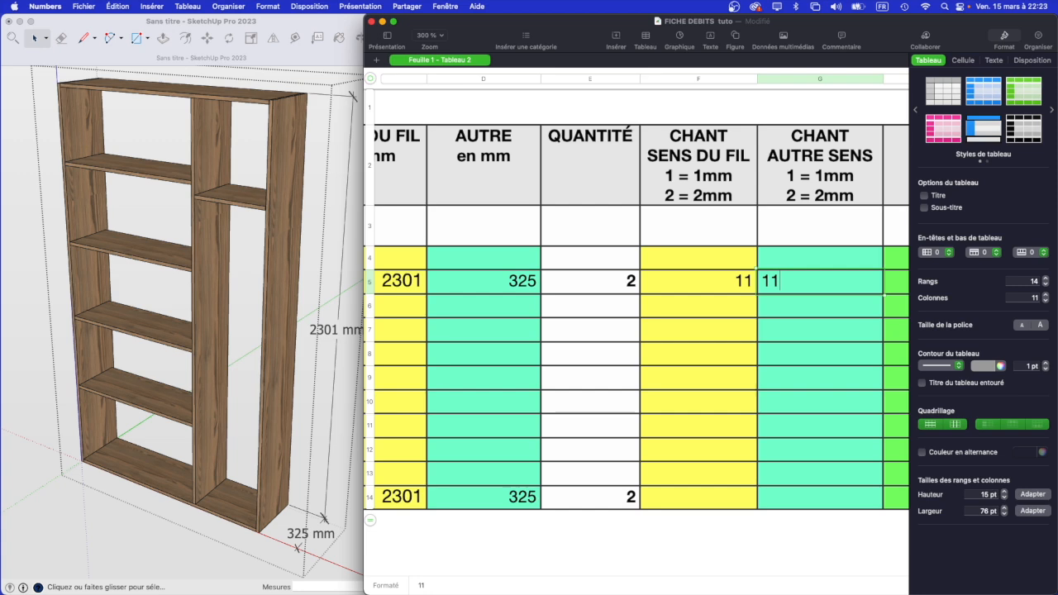
{"action": "key", "text": "Tab"}
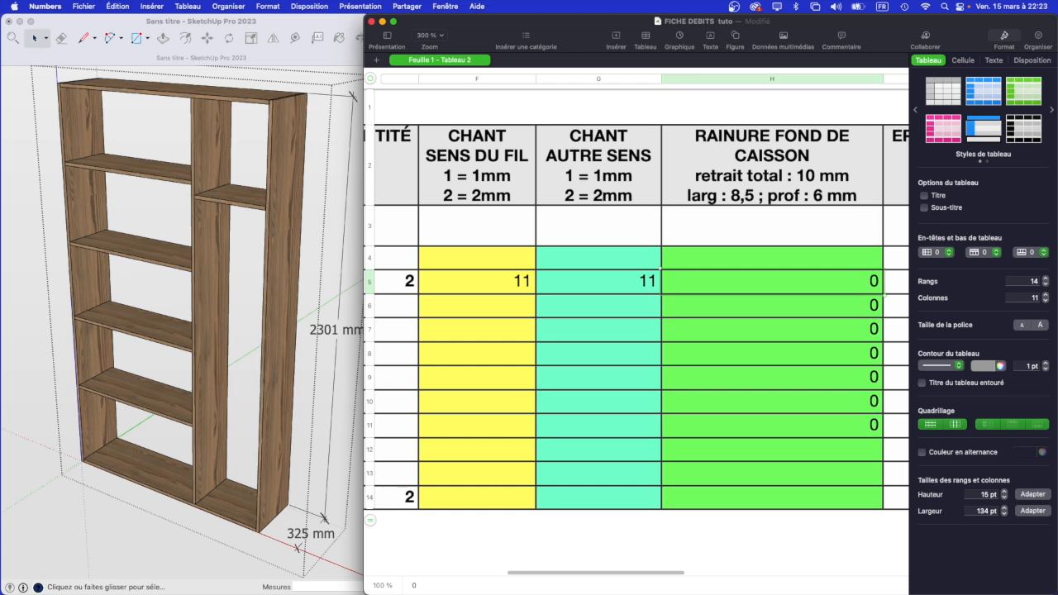
{"action": "key", "text": "Tab"}
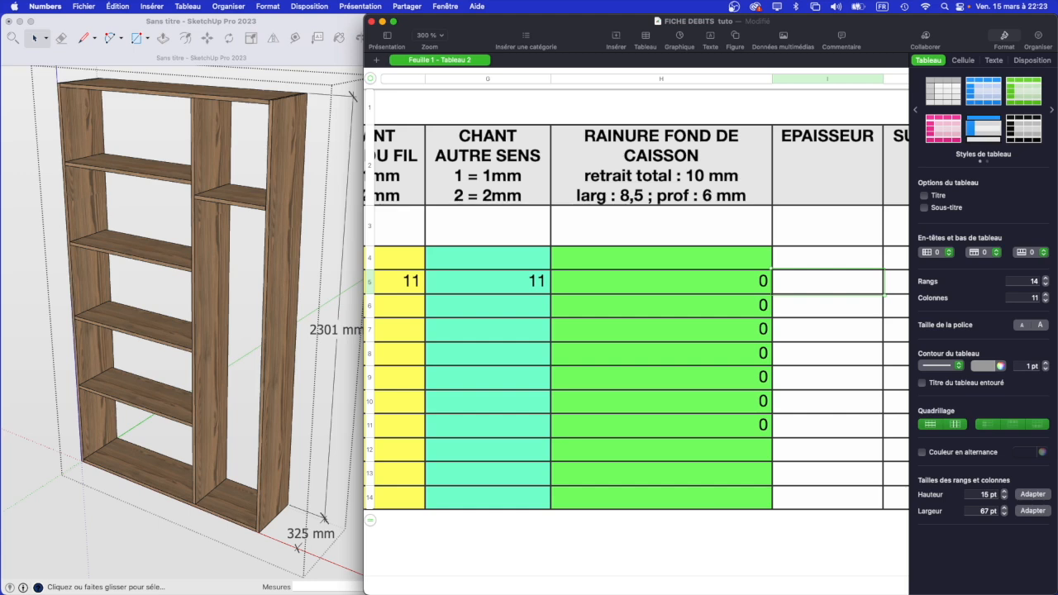
{"action": "type", "text": "19"}
{"action": "key", "text": "Tab"}
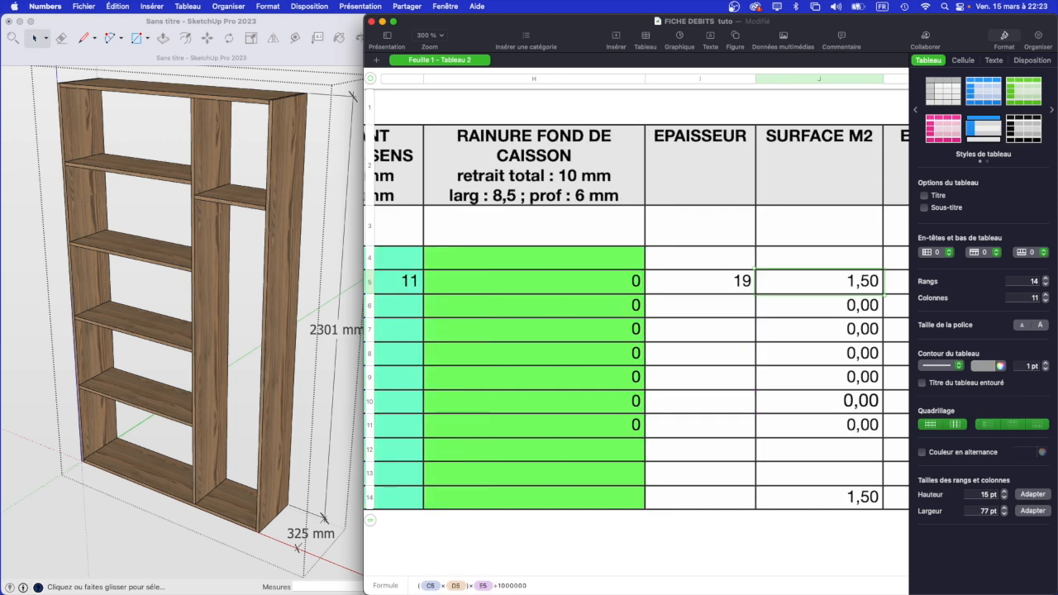